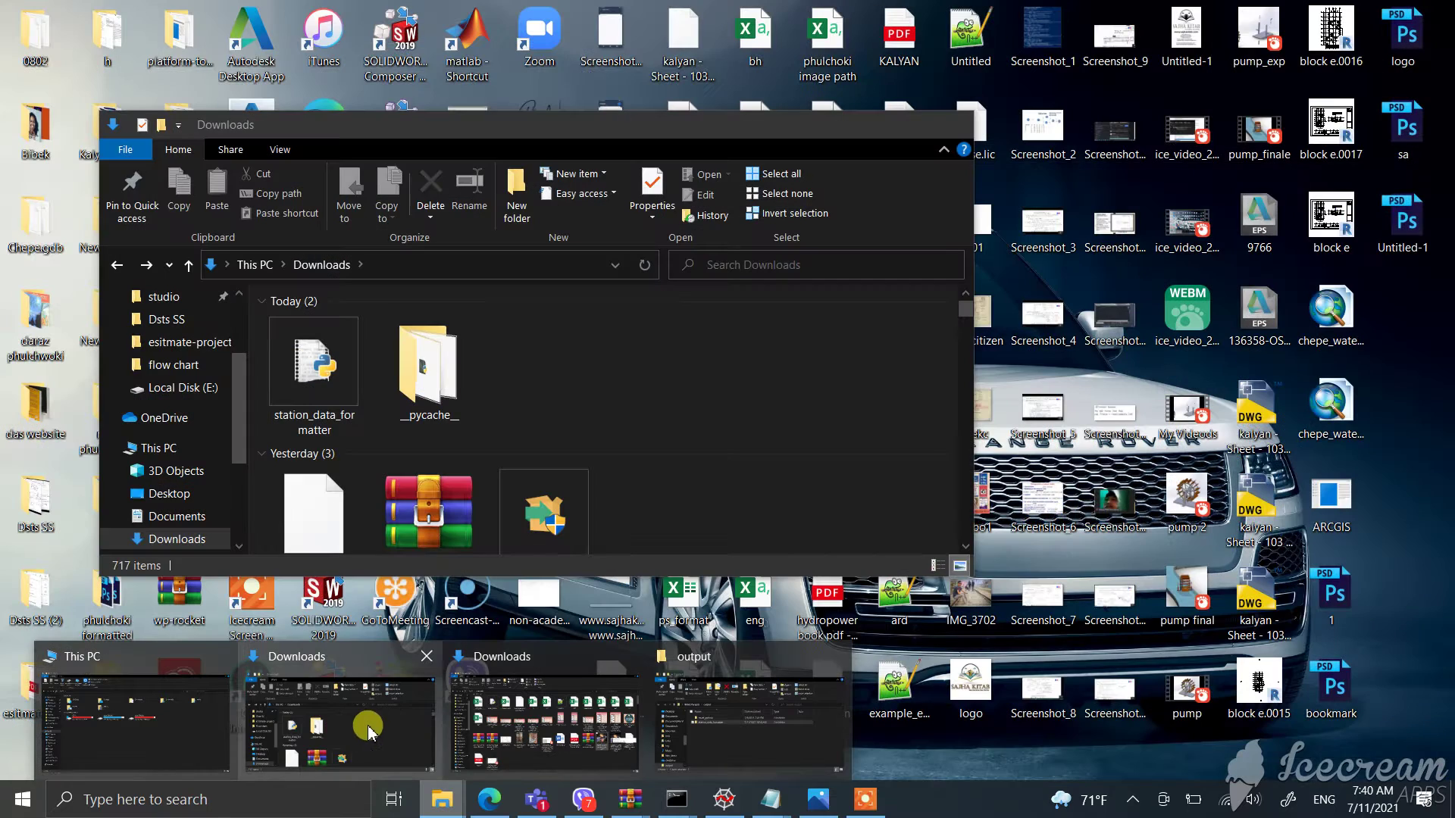
Extract the 0802 archive in Downloads with Extract Here
left_click(369, 733)
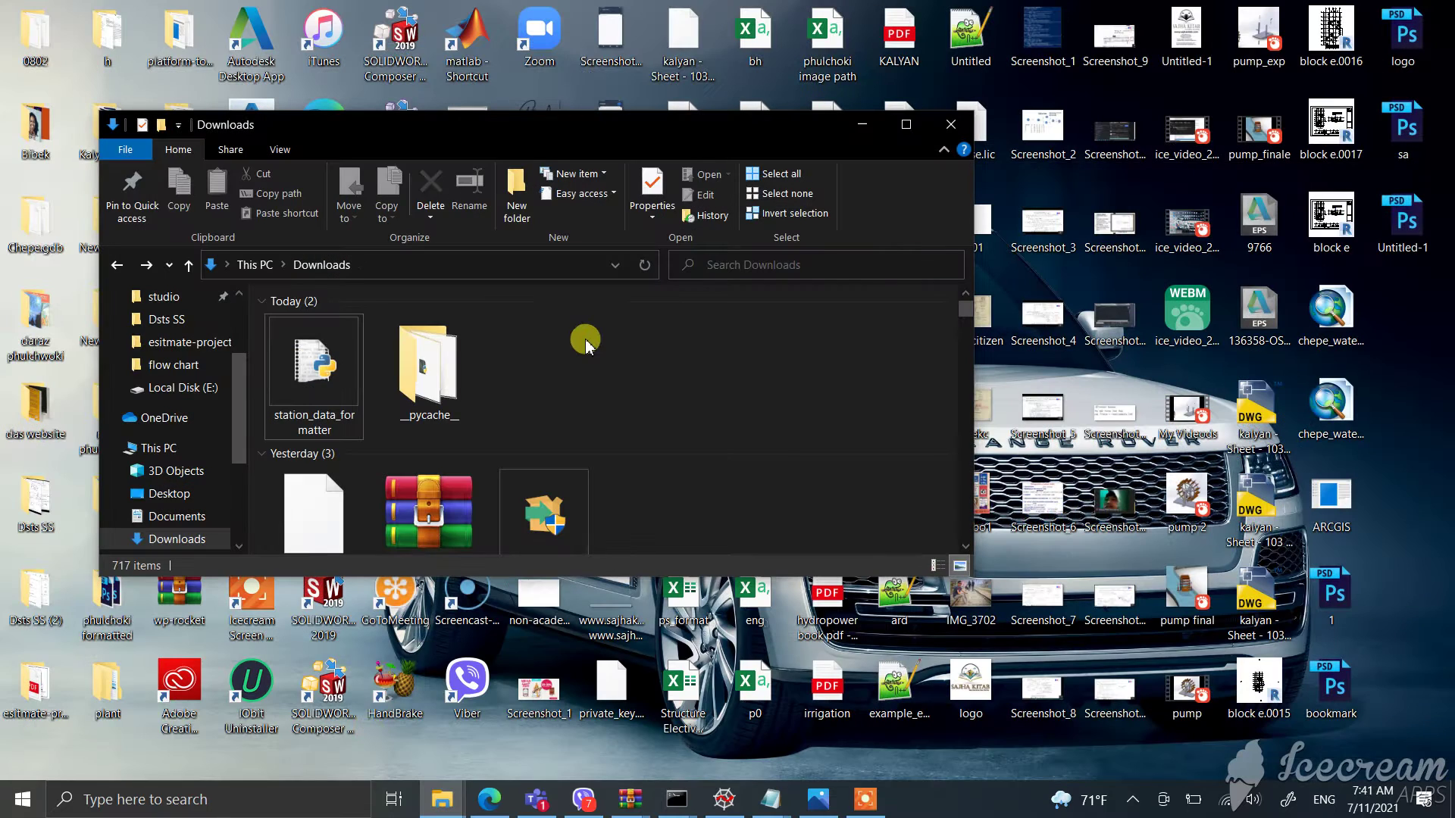
scroll(584, 331, "down", 1)
left_click(429, 421)
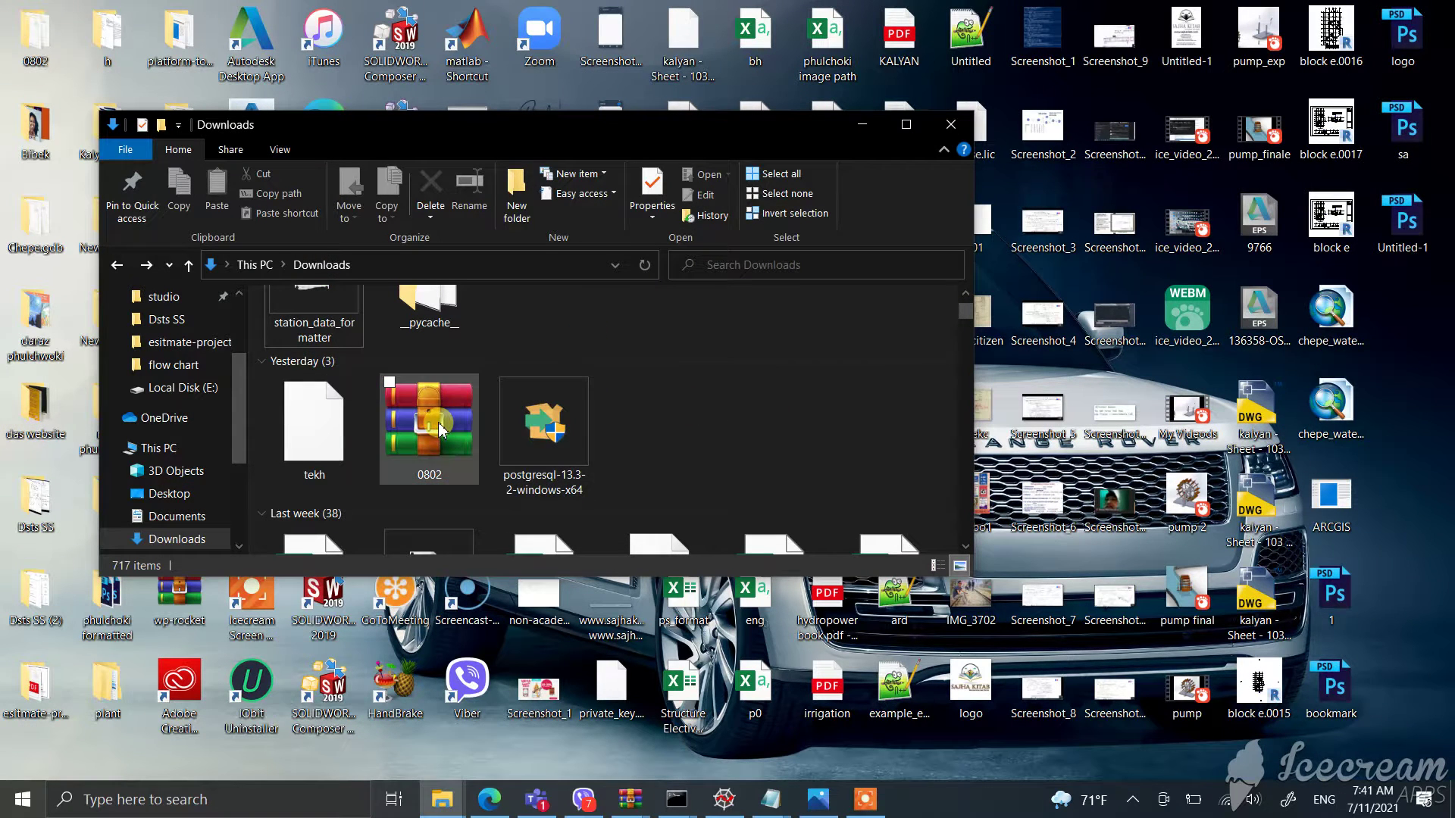
right_click(436, 422)
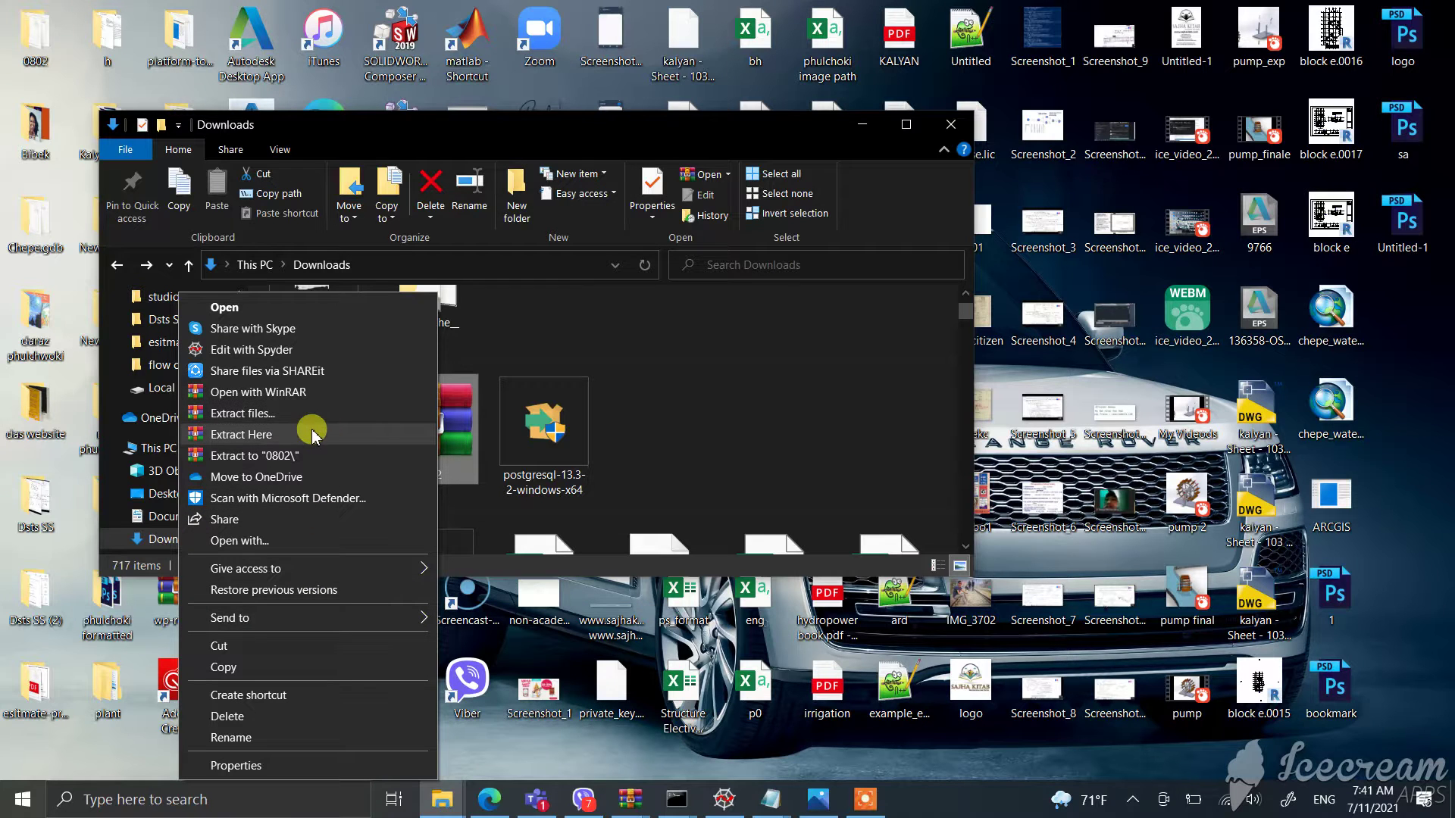
left_click(272, 437)
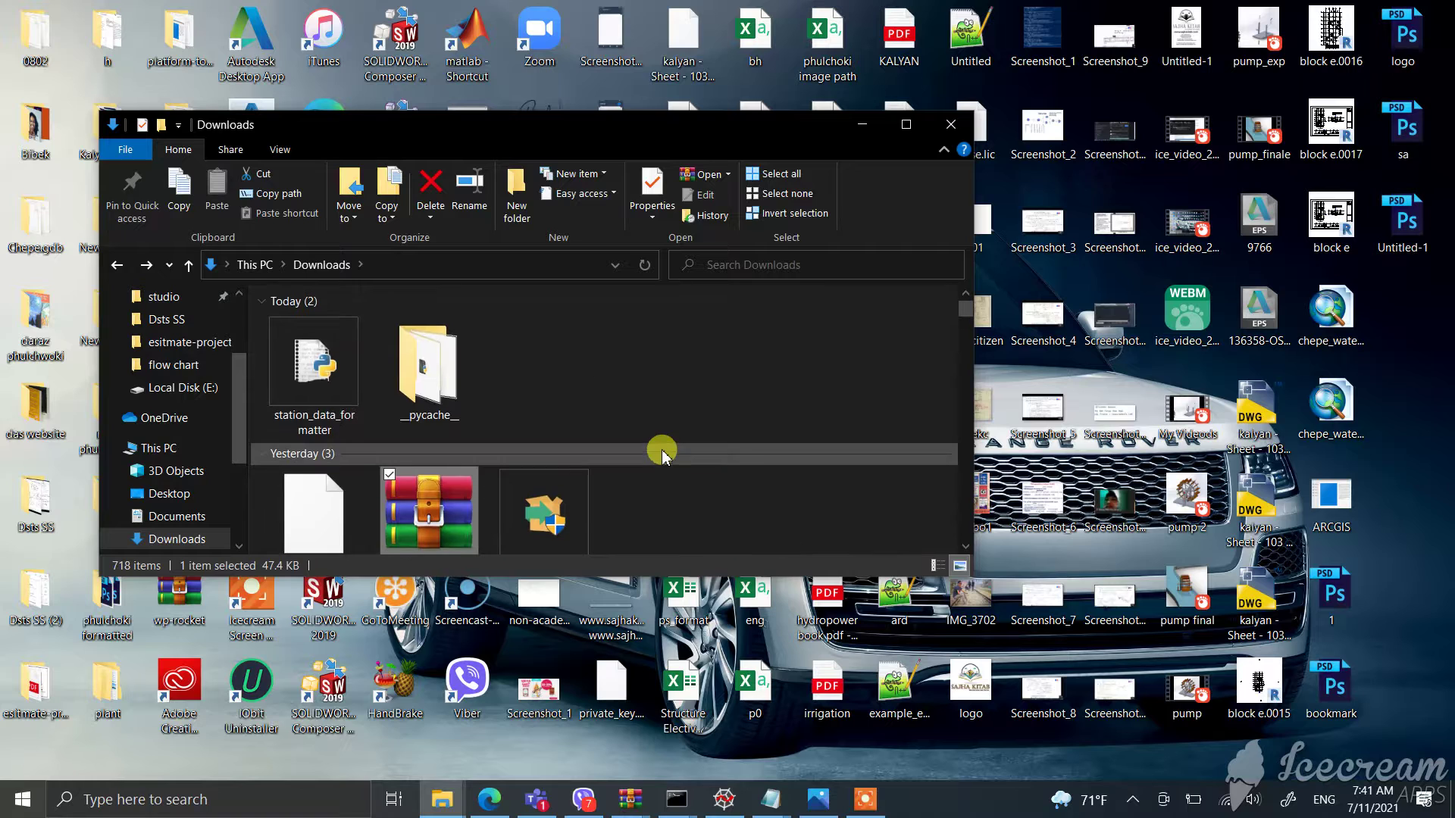
Search Downloads for '02' and open the extracted 0802 folder
scroll(691, 325, "down", 2)
scroll(643, 390, "up", 3)
right_click(621, 407)
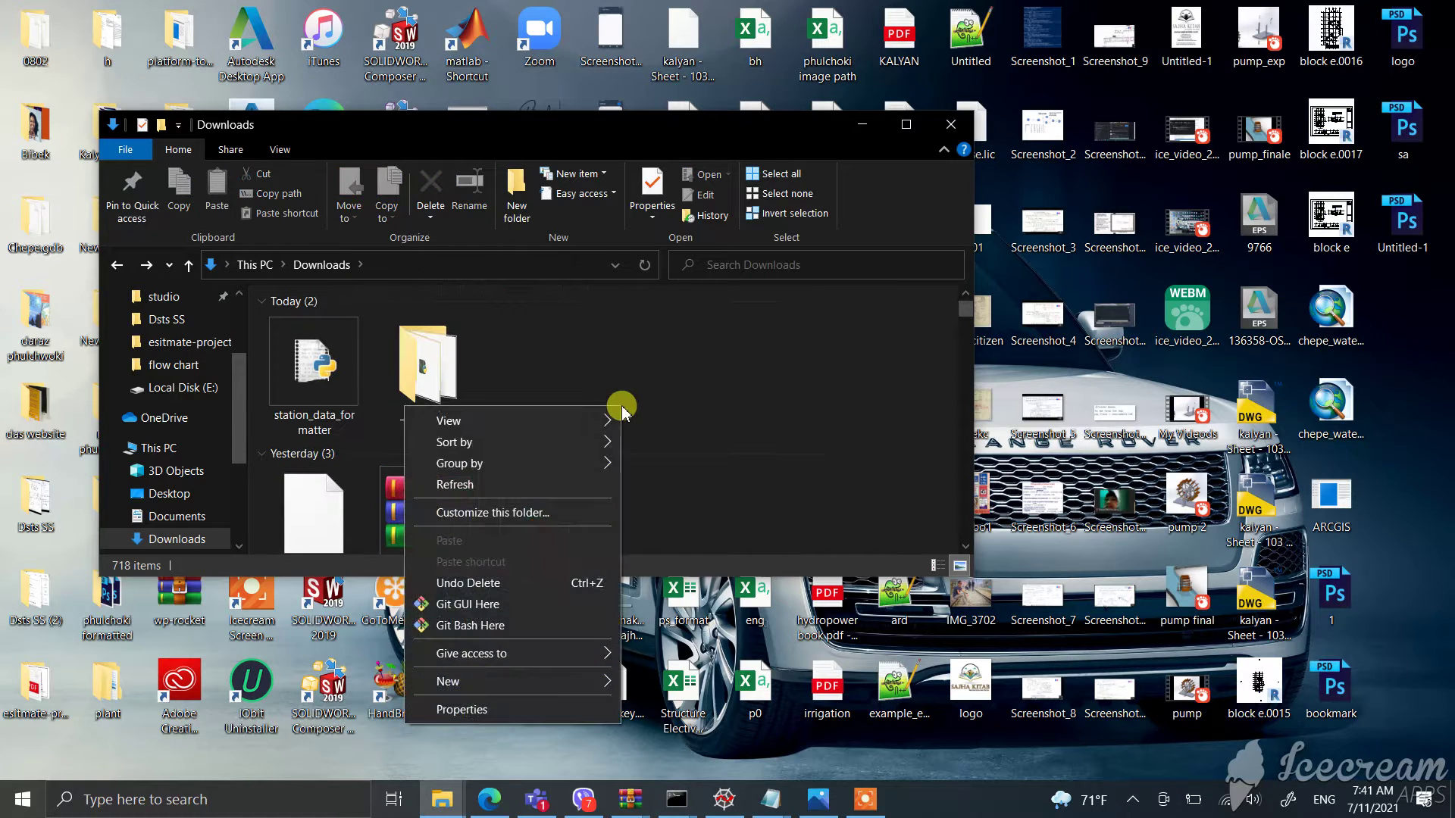
left_click(721, 445)
scroll(721, 444, "down", 4)
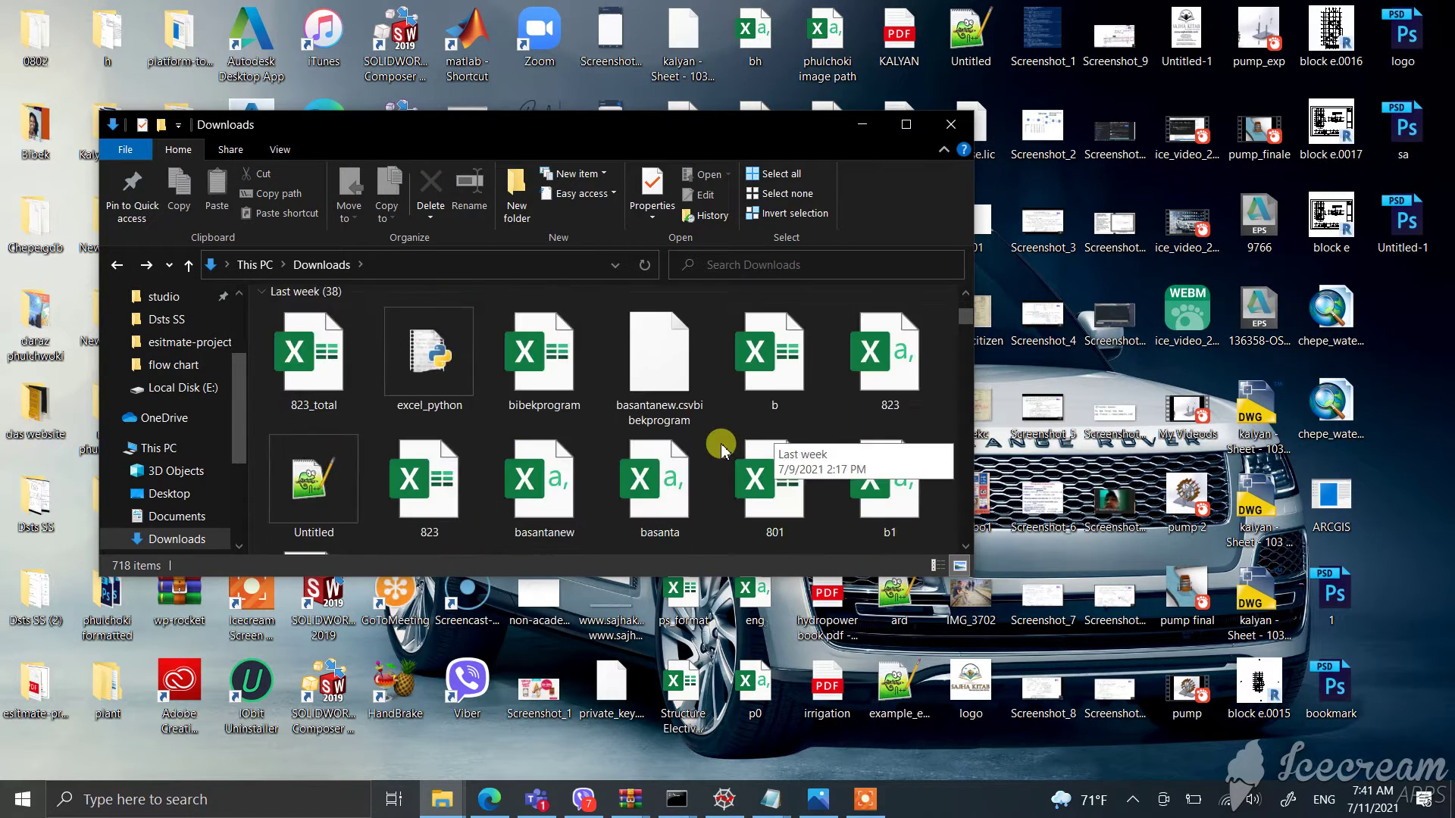
scroll(720, 447, "up", 2)
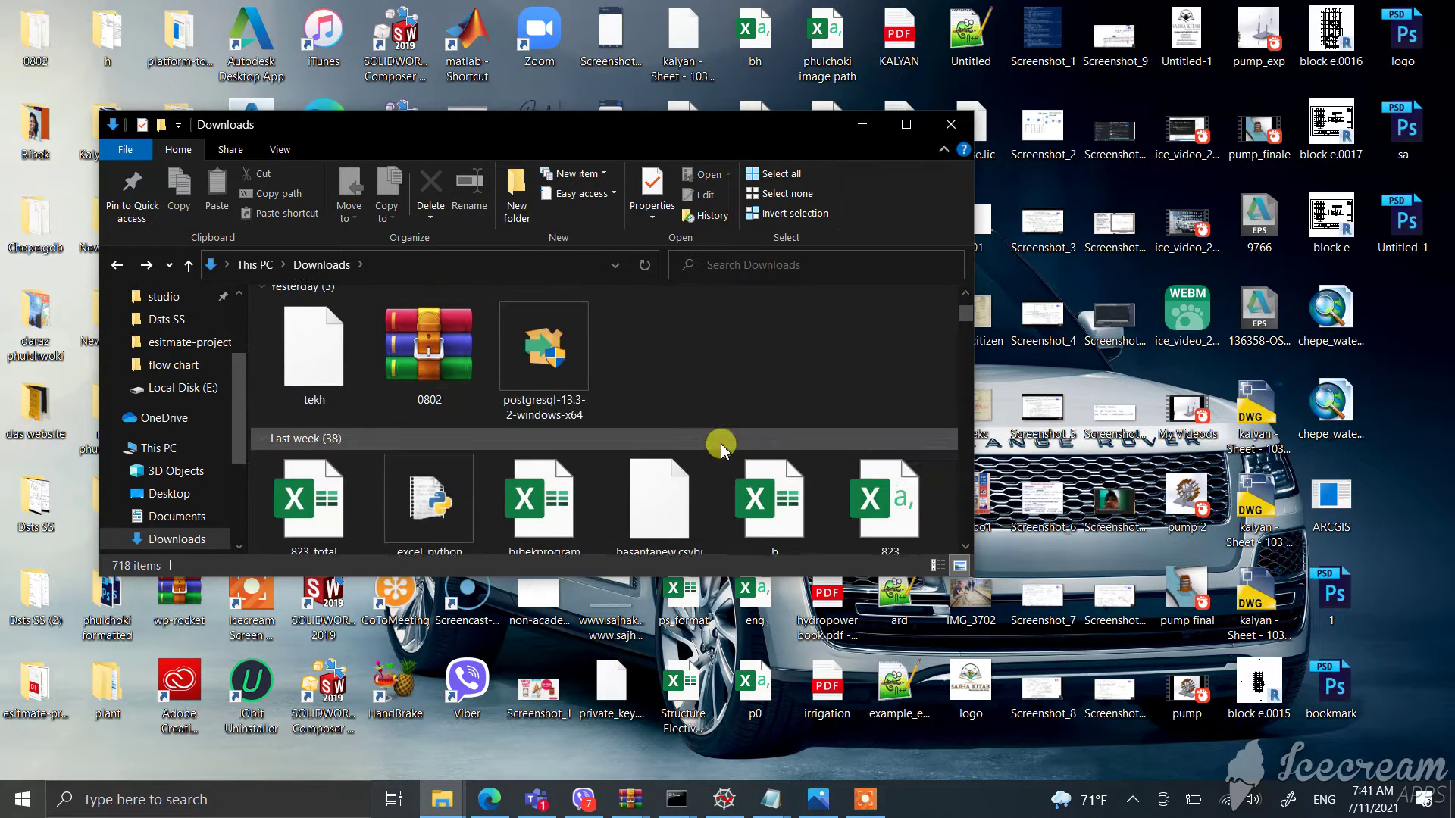
left_click(825, 264)
type("0")
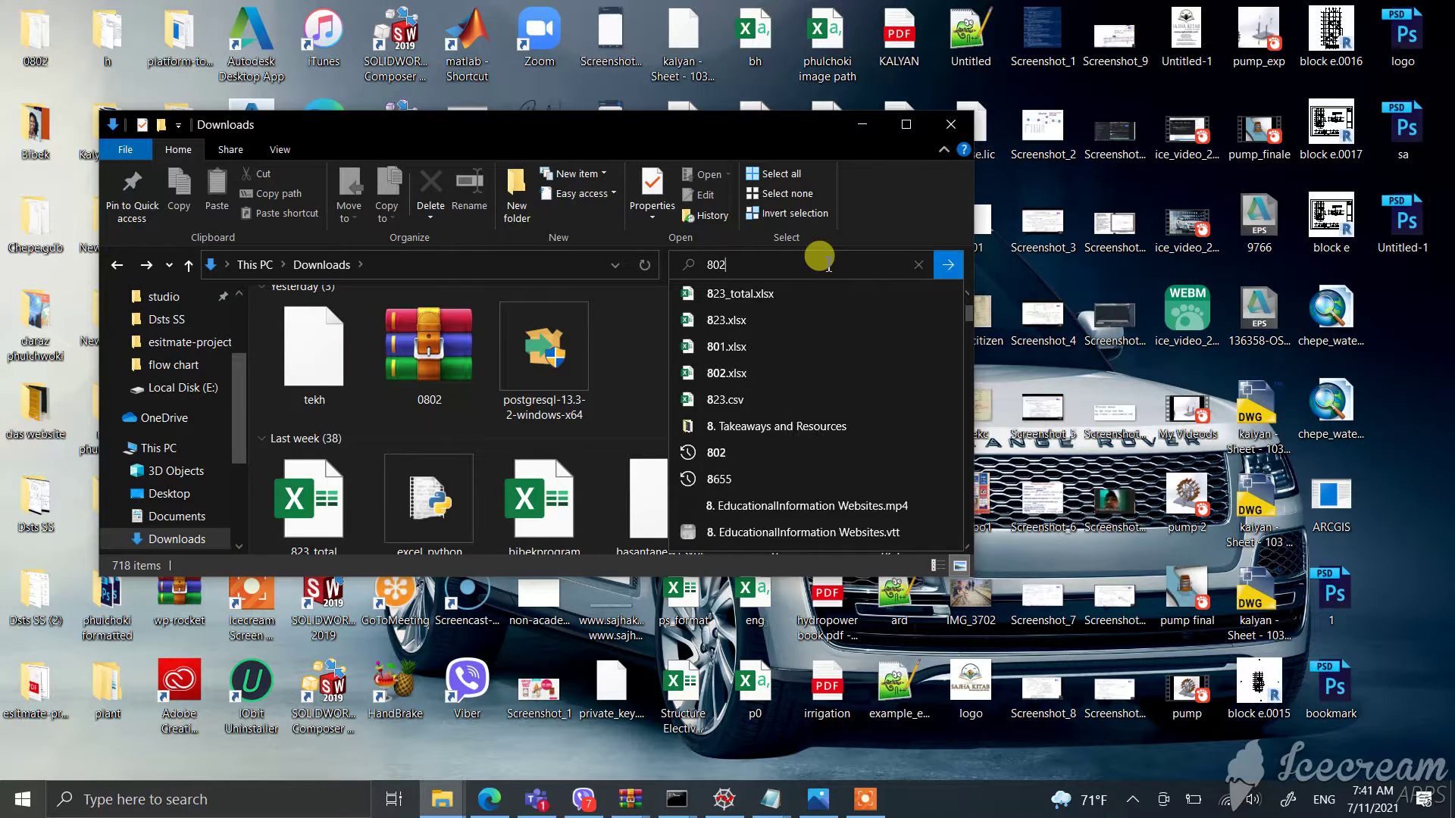
type("2")
key("Down")
key("Down")
key("Down")
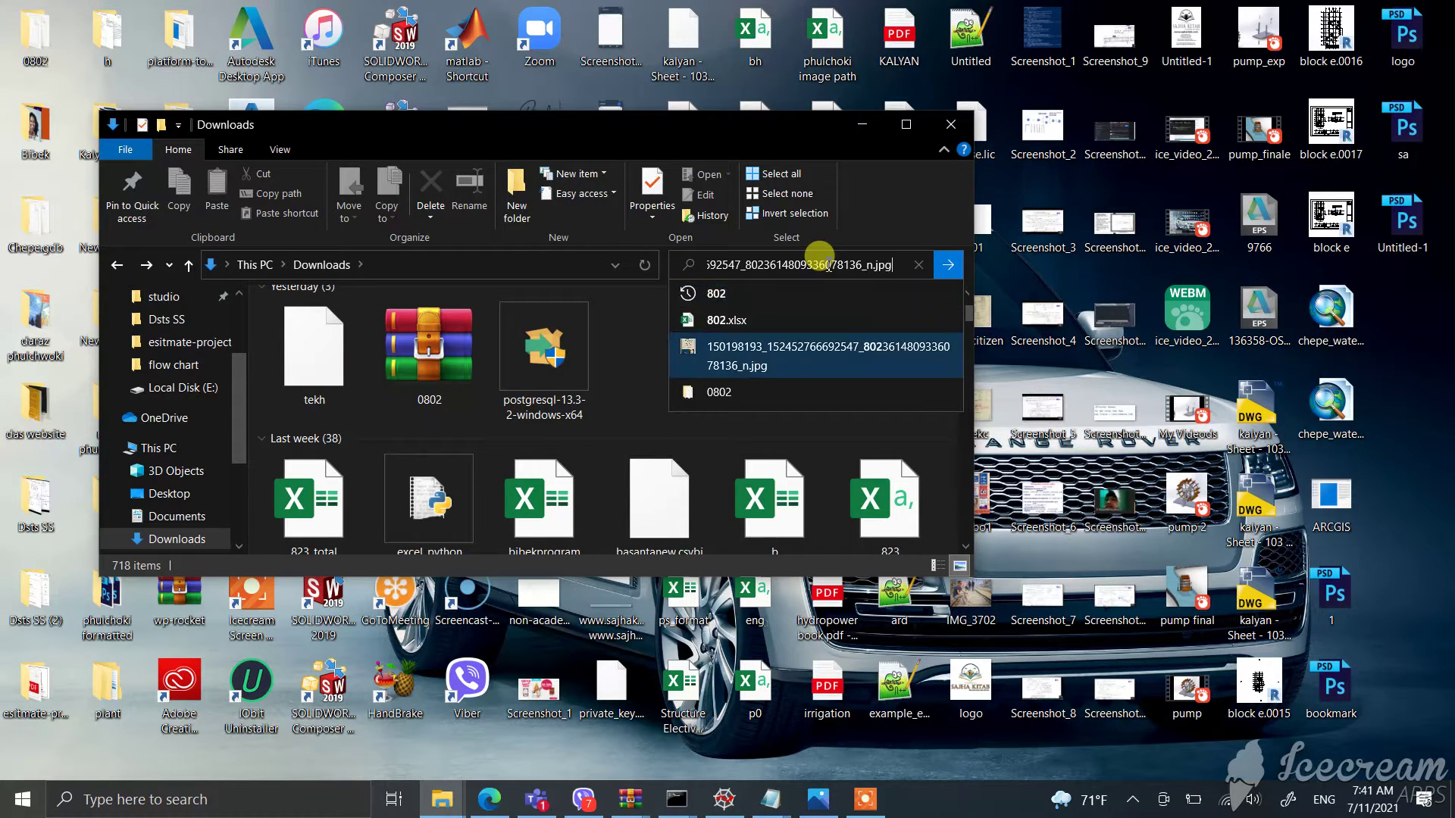
key("Down")
key("Down")
key("Up")
key("Return")
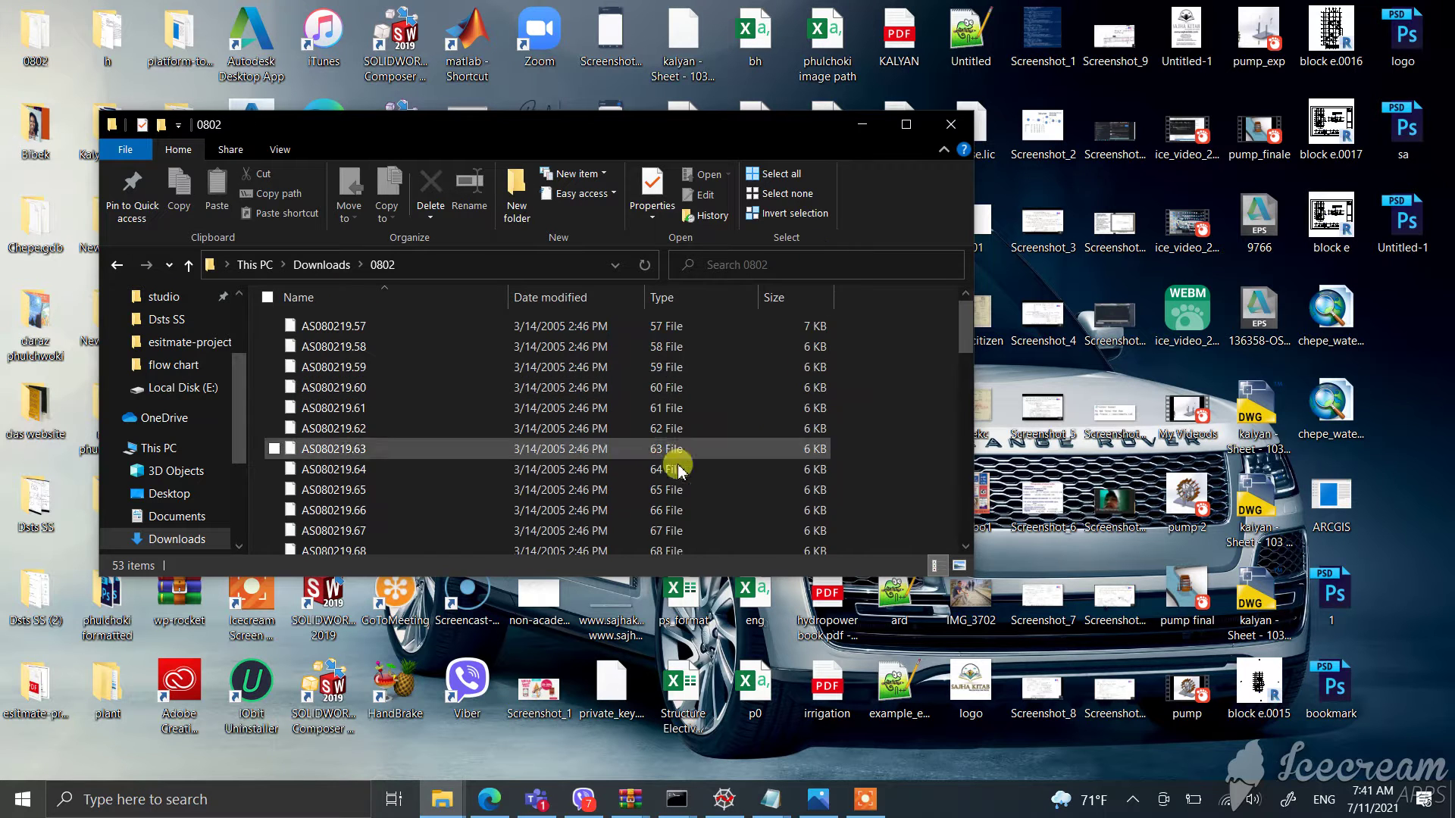
Check the 0802 folder's 53 station data files, then return to Downloads
scroll(666, 462, "down", 10)
left_click(311, 265)
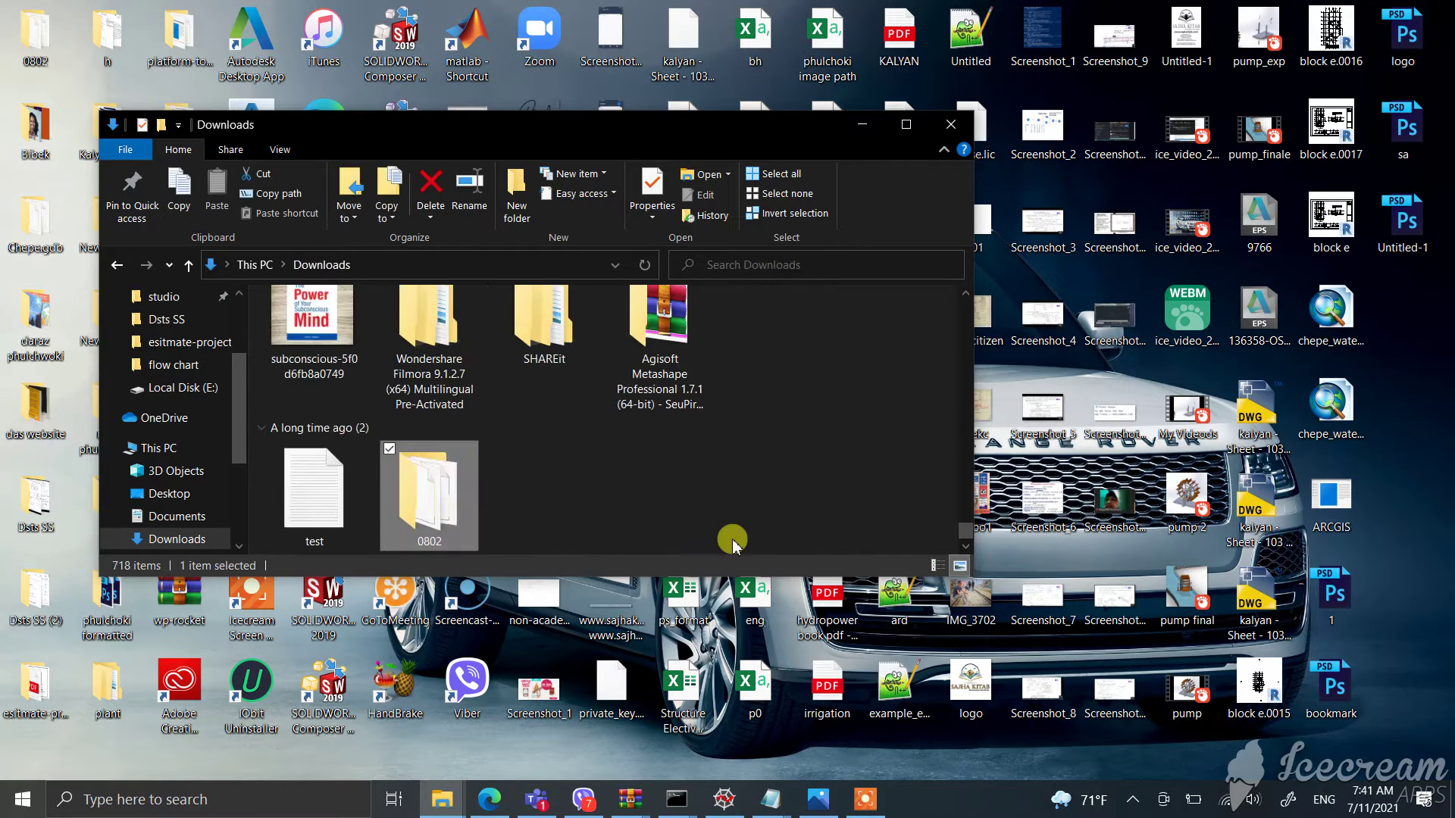
scroll(568, 519, "down", 2)
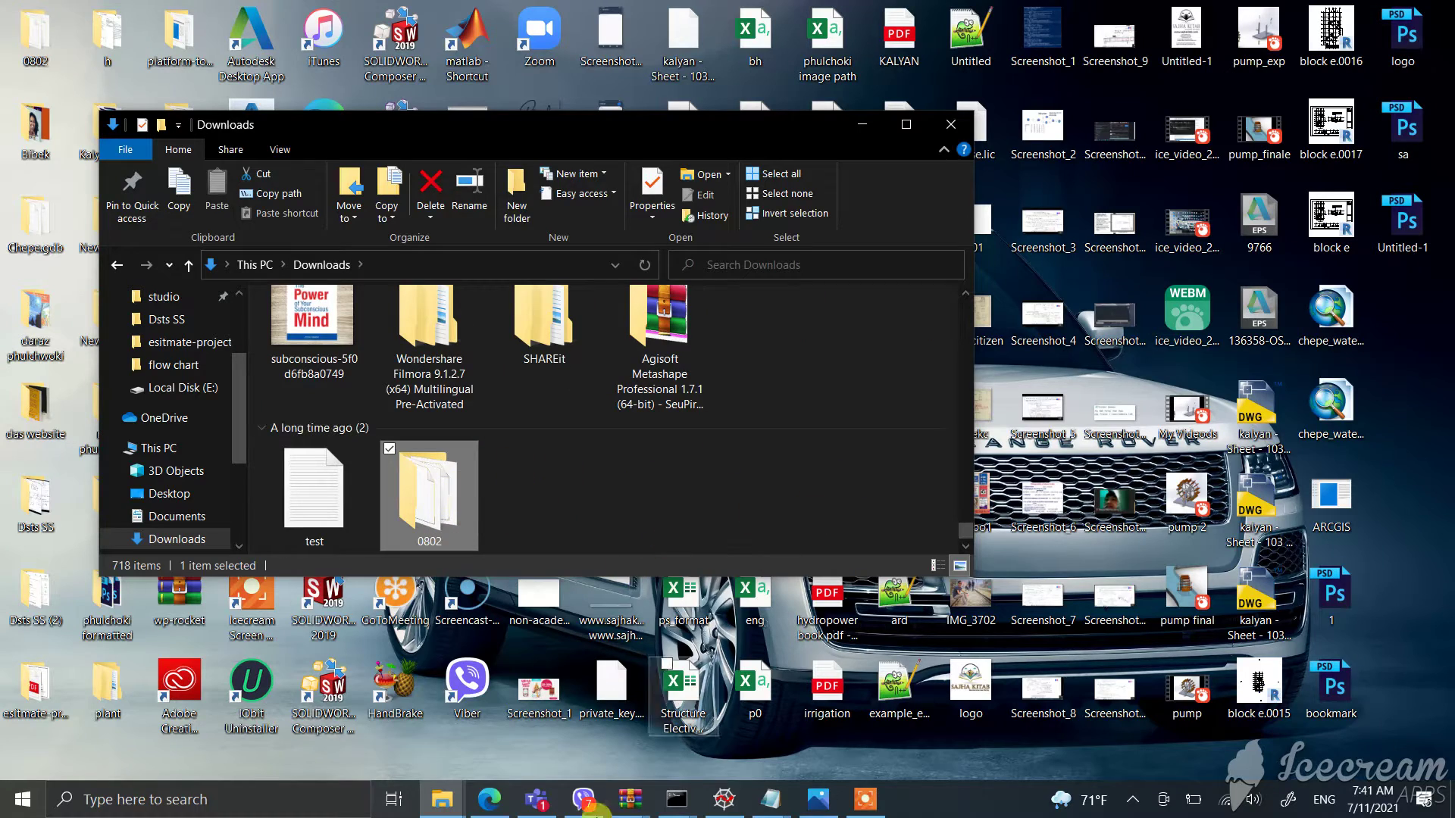
left_click(454, 805)
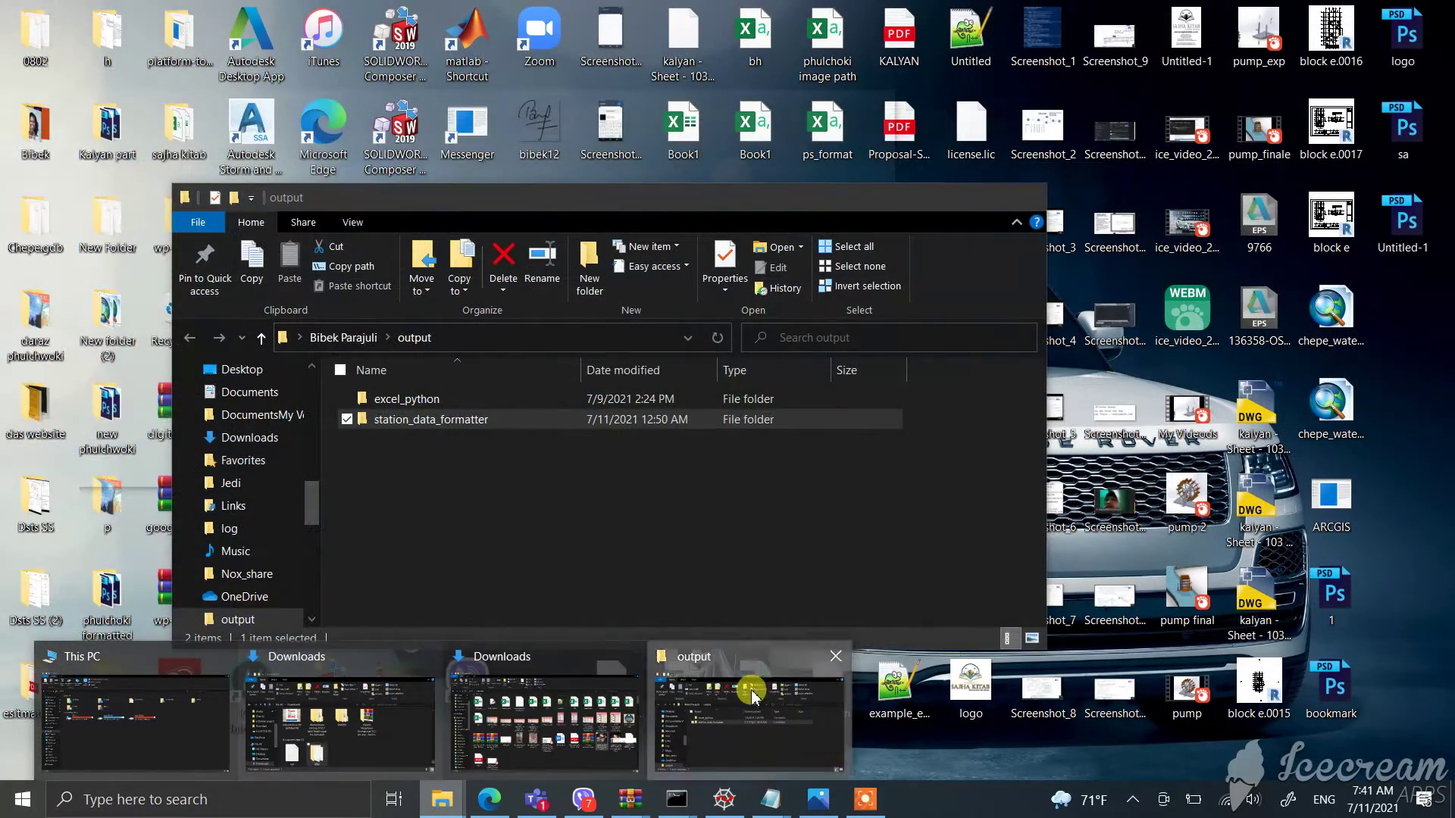
Run station_data_formatter.exe from the station_data_formatter folder in the output window
left_click(753, 688)
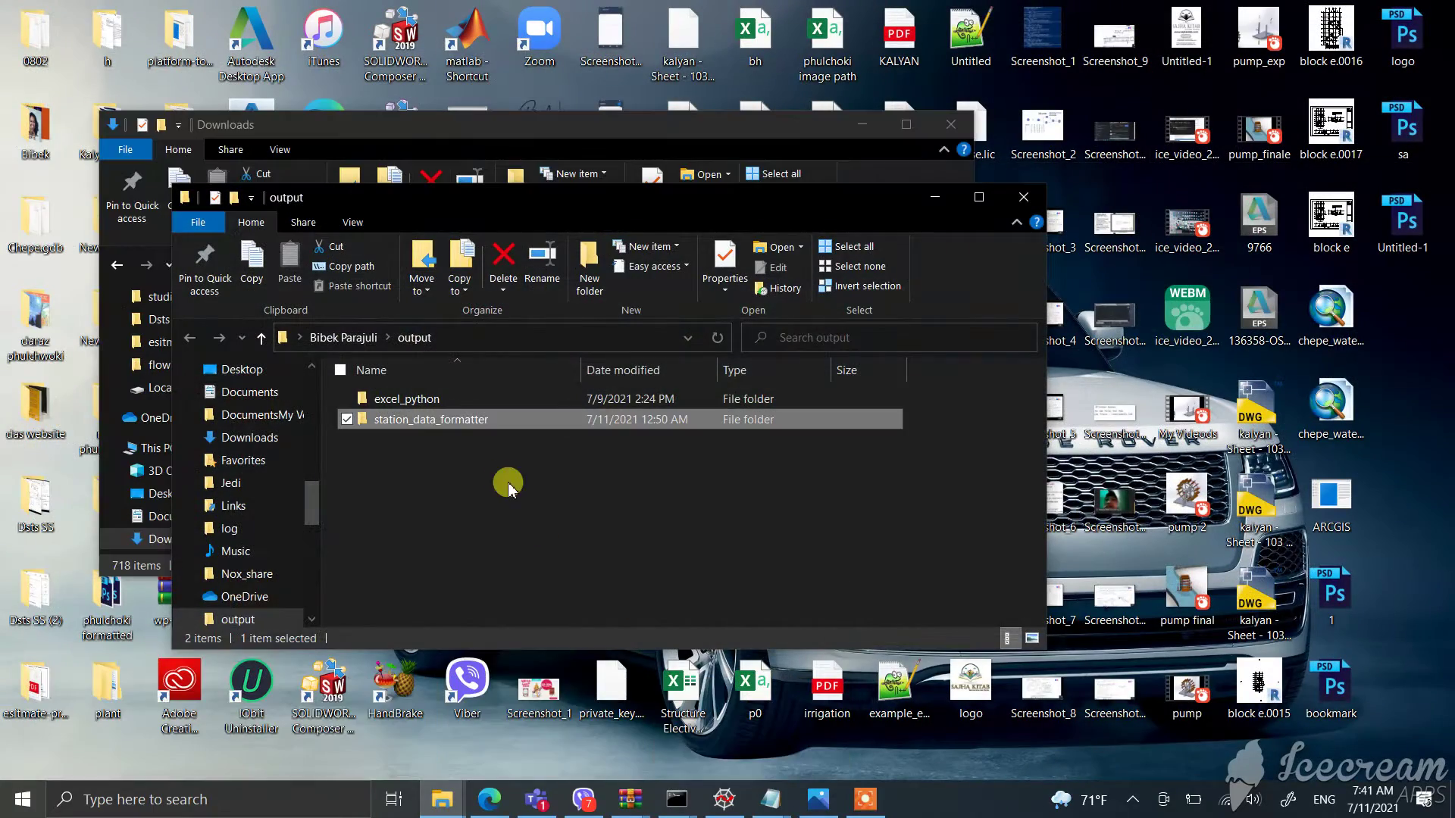
double_click(450, 421)
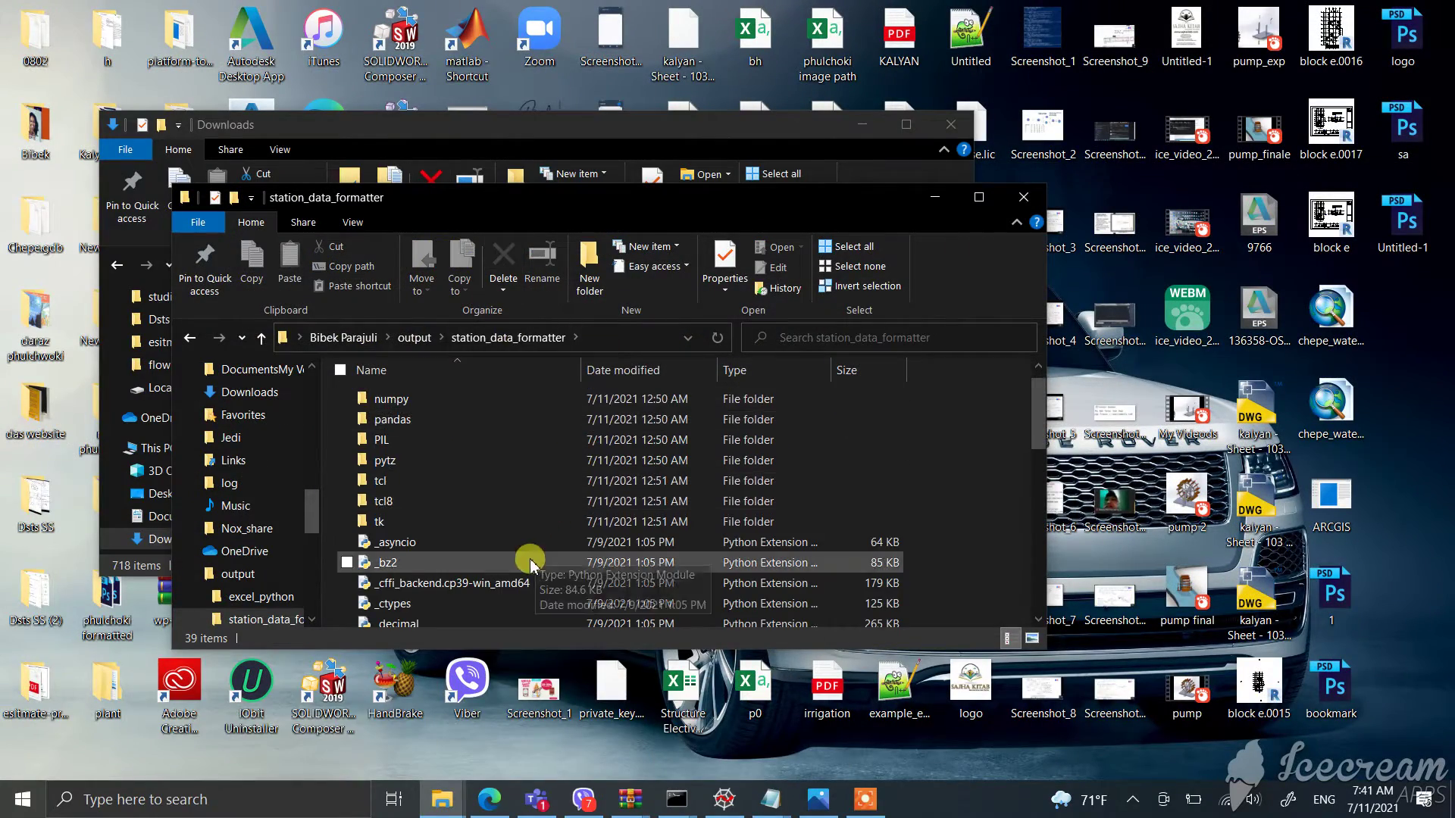
scroll(530, 565, "down", 2)
scroll(530, 564, "down", 2)
scroll(531, 565, "down", 2)
scroll(530, 565, "down", 1)
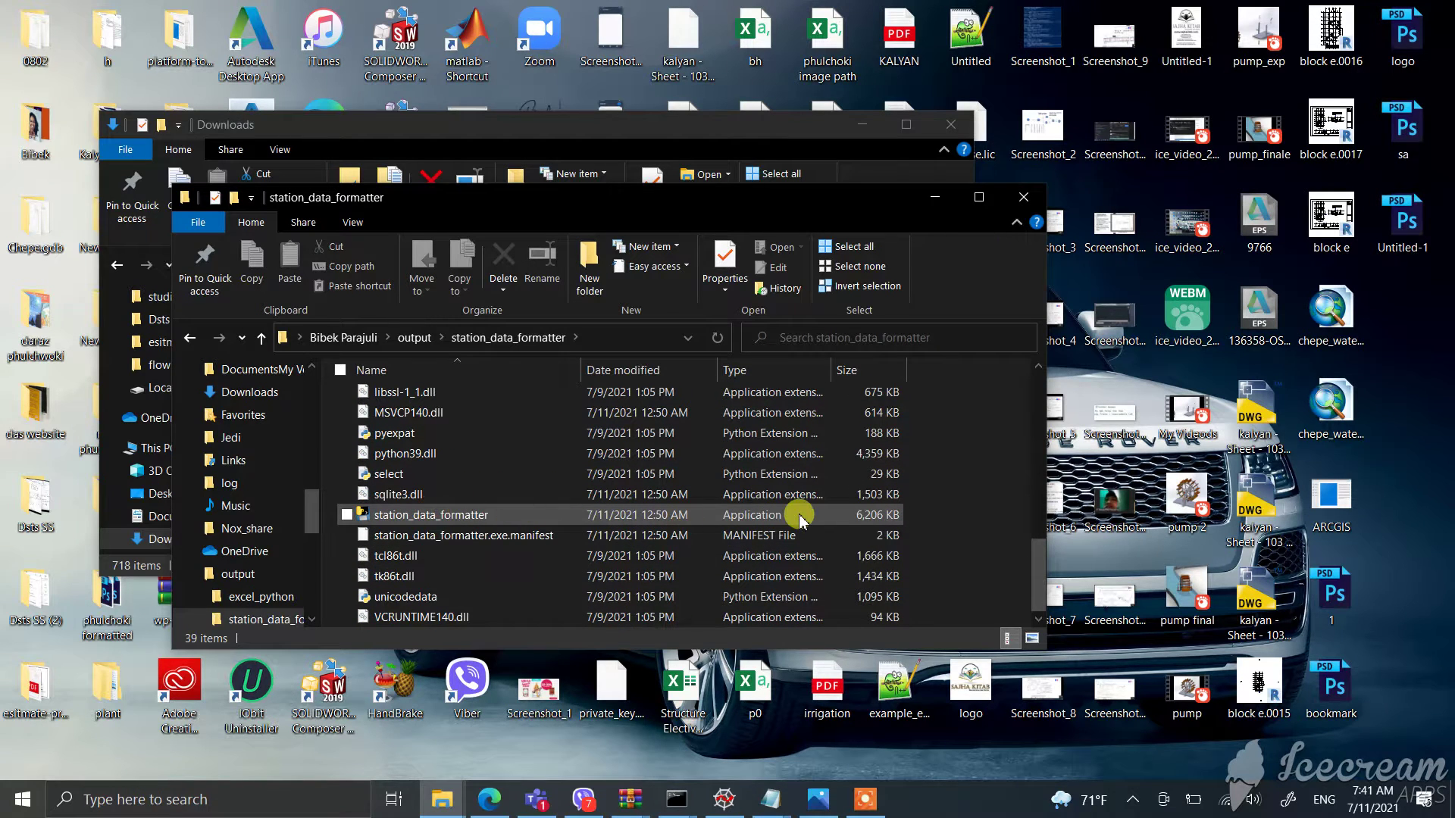
double_click(503, 518)
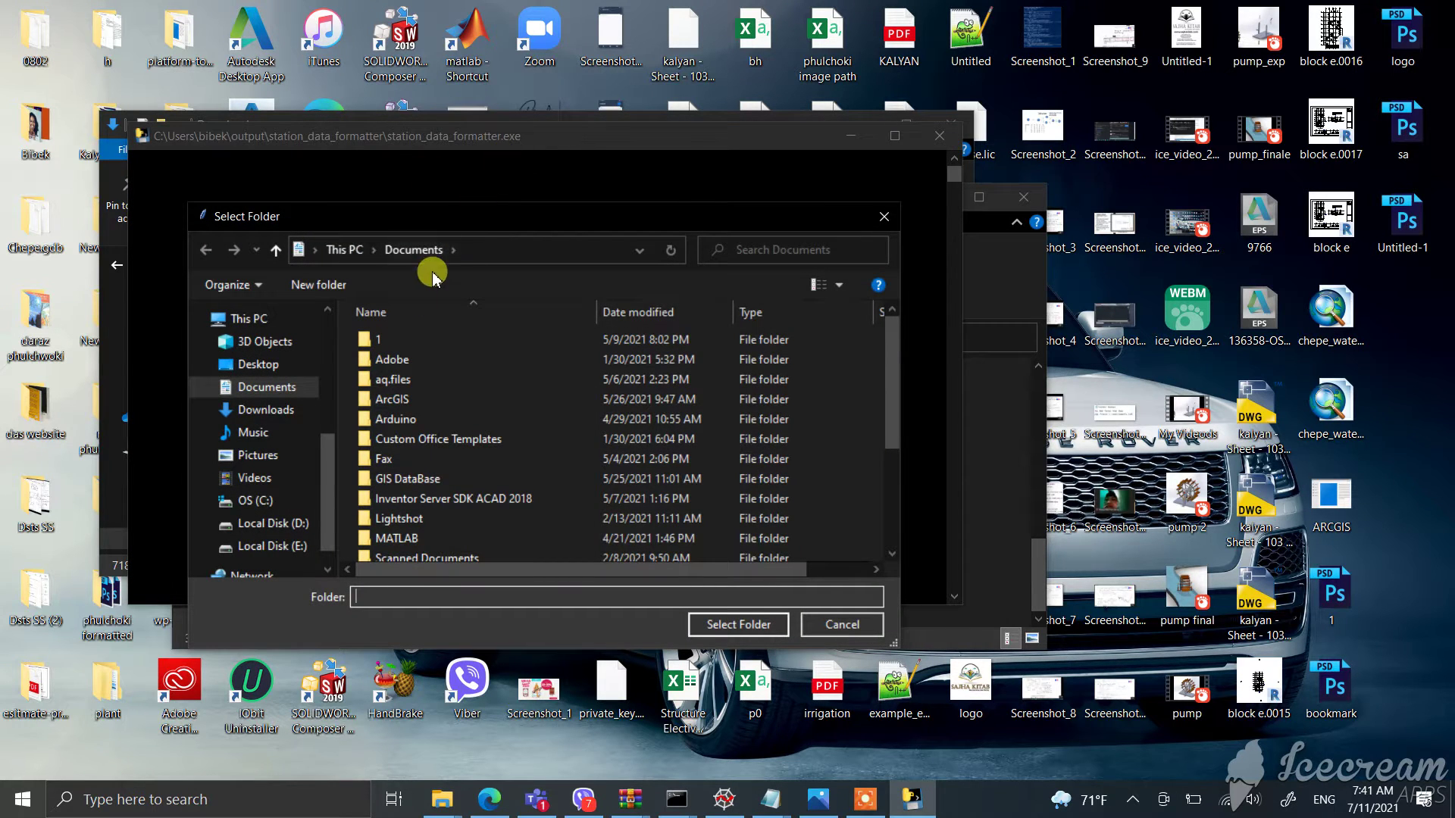
Look through the 0802 folder's data files, such as AS080220.02, in Explorer
left_click(445, 112)
double_click(445, 473)
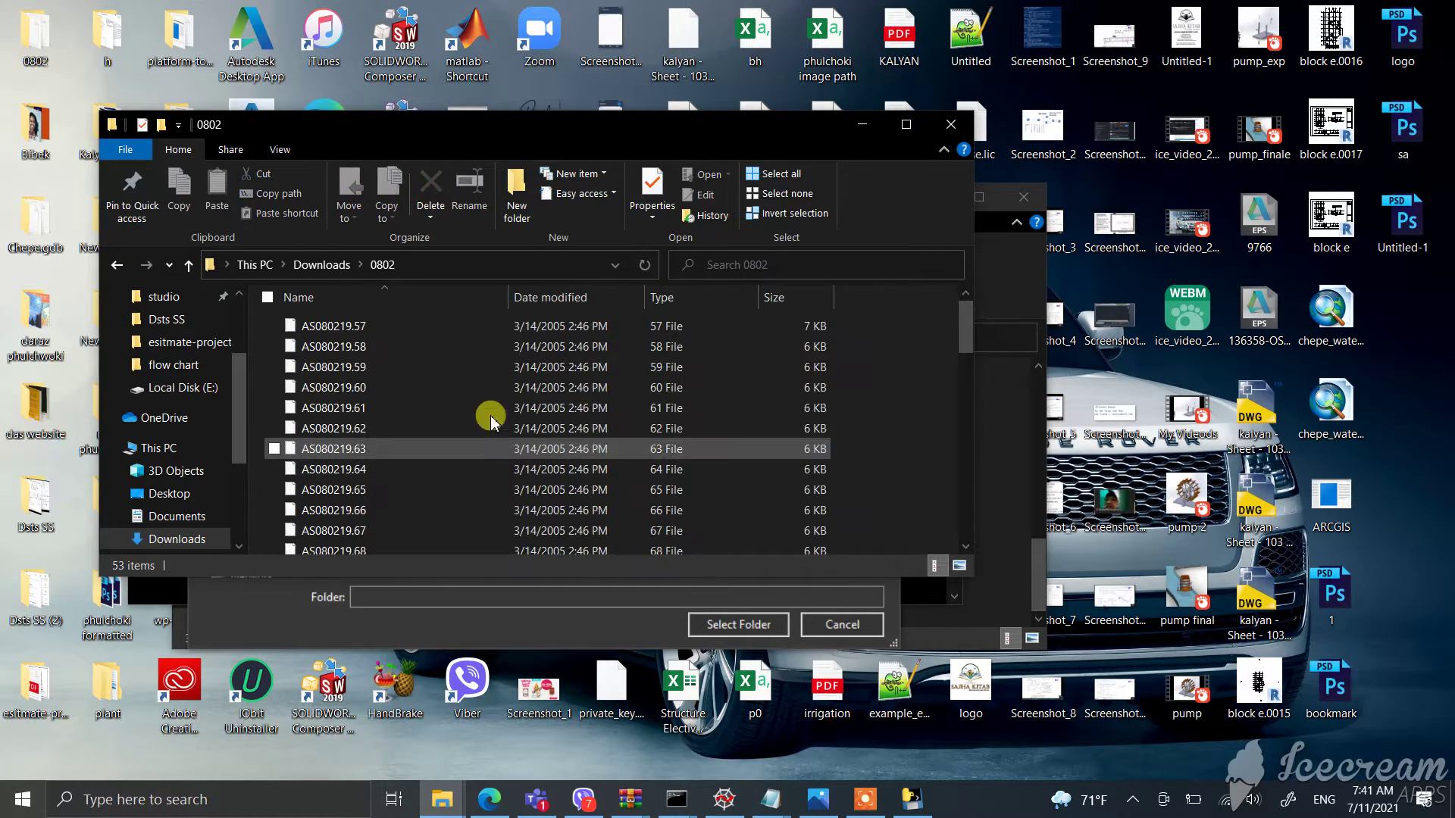
scroll(487, 416, "down", 5)
scroll(529, 406, "down", 5)
left_click(674, 410)
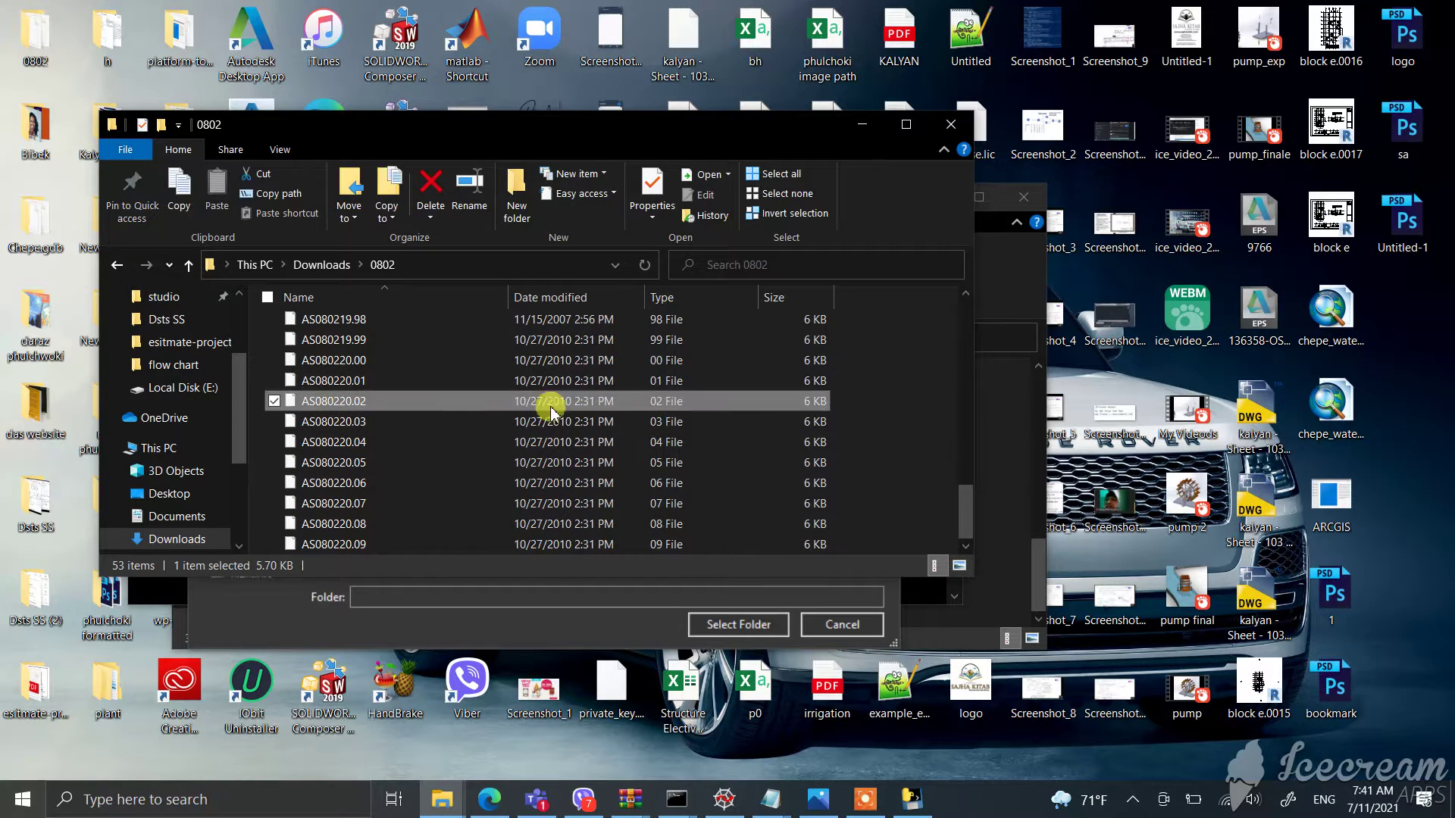
scroll(470, 438, "up", 10)
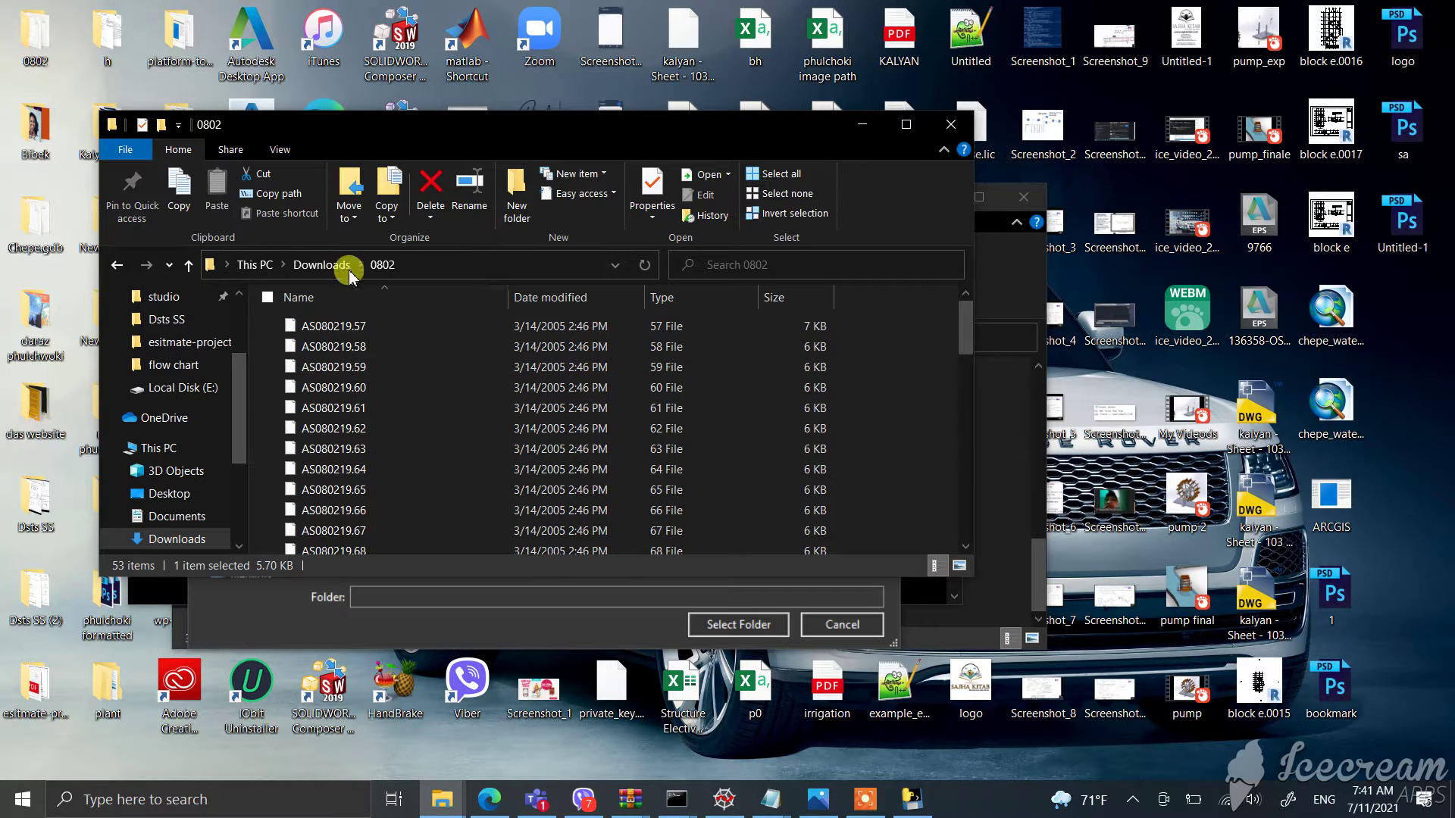
left_click(378, 264)
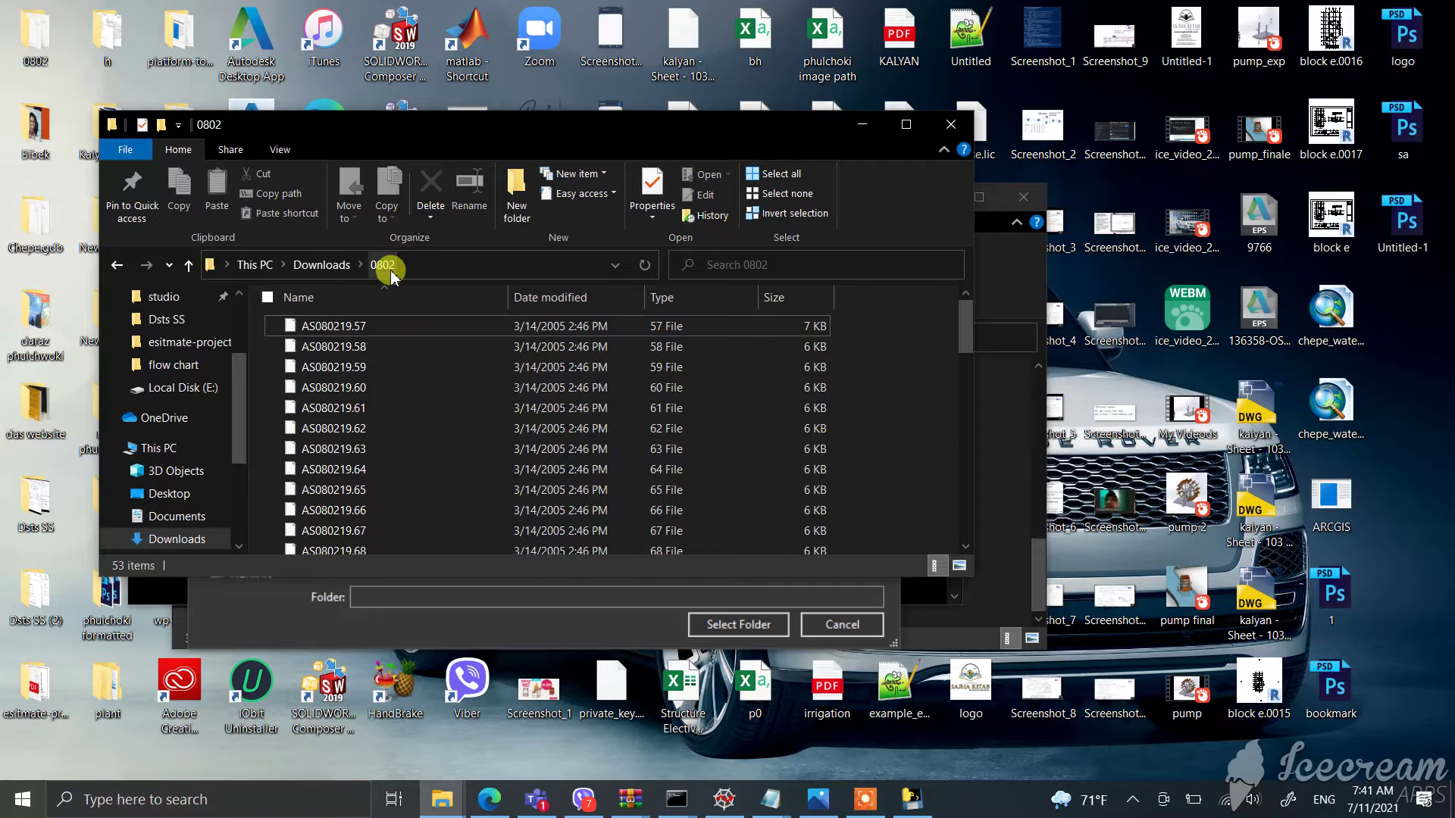
In the Select Folder dialog, search Downloads for '802' and choose the 0802 folder
key("alt+Tab")
left_click(390, 270)
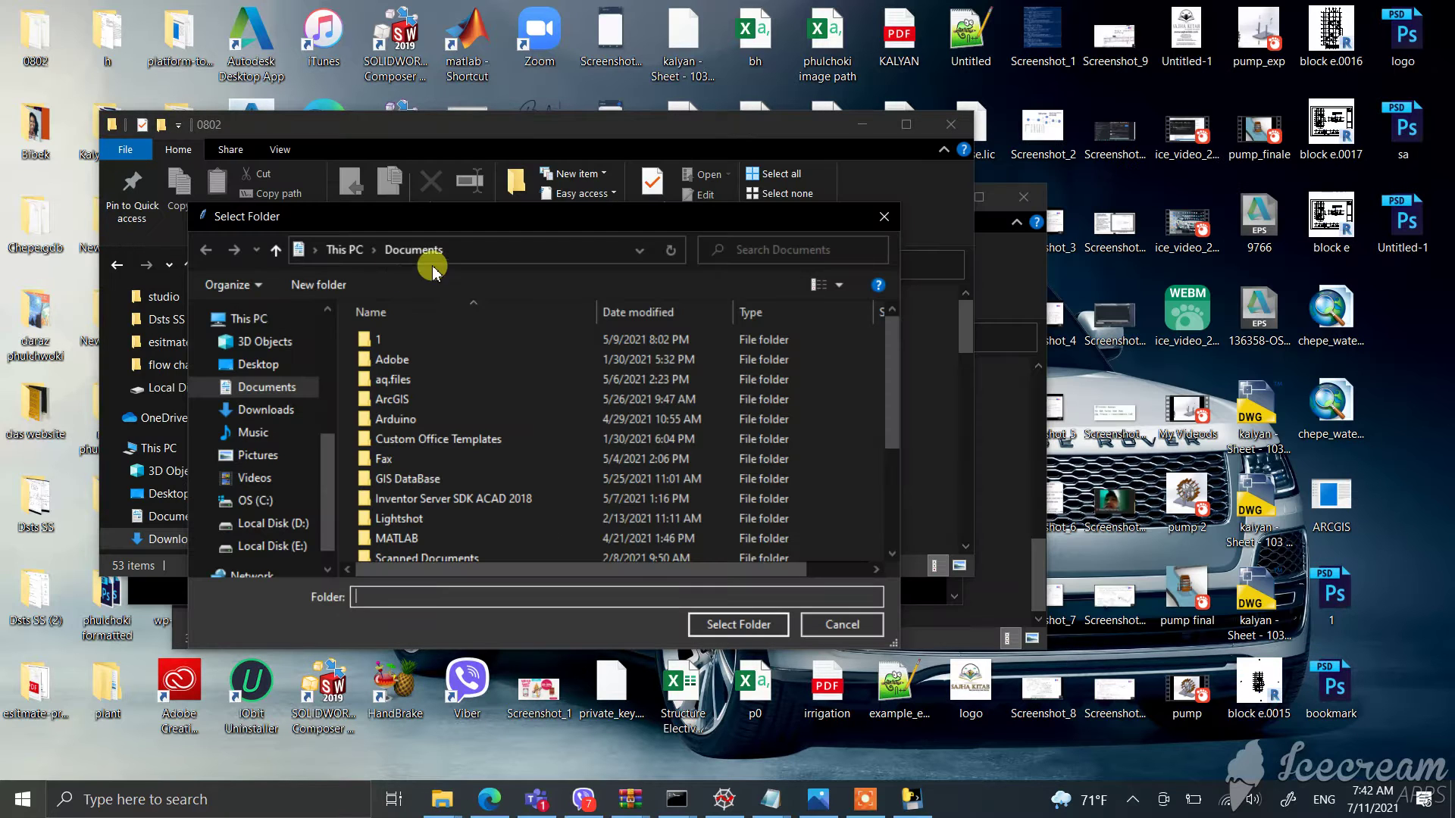
left_click(258, 413)
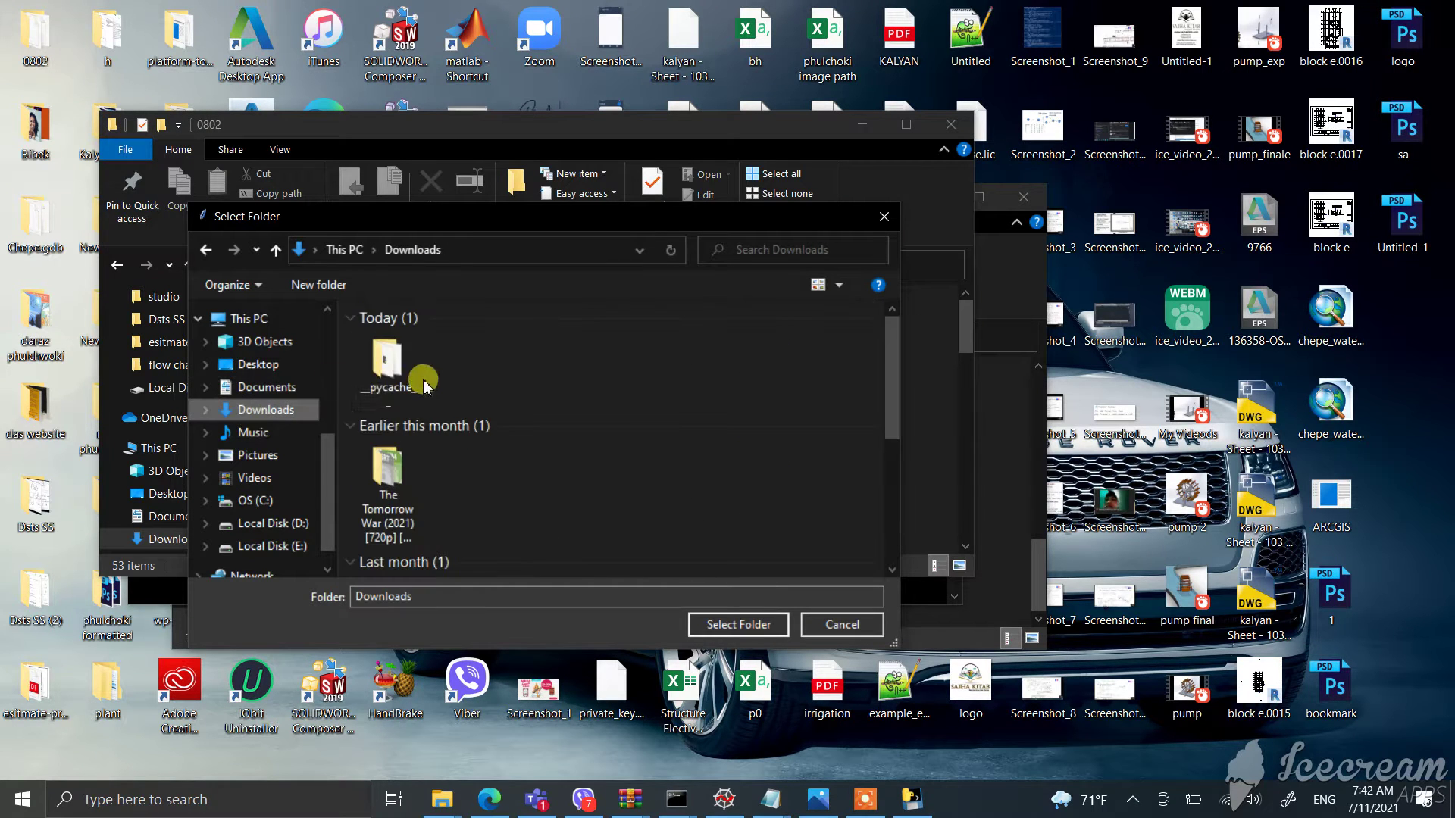
left_click(746, 241)
type("802")
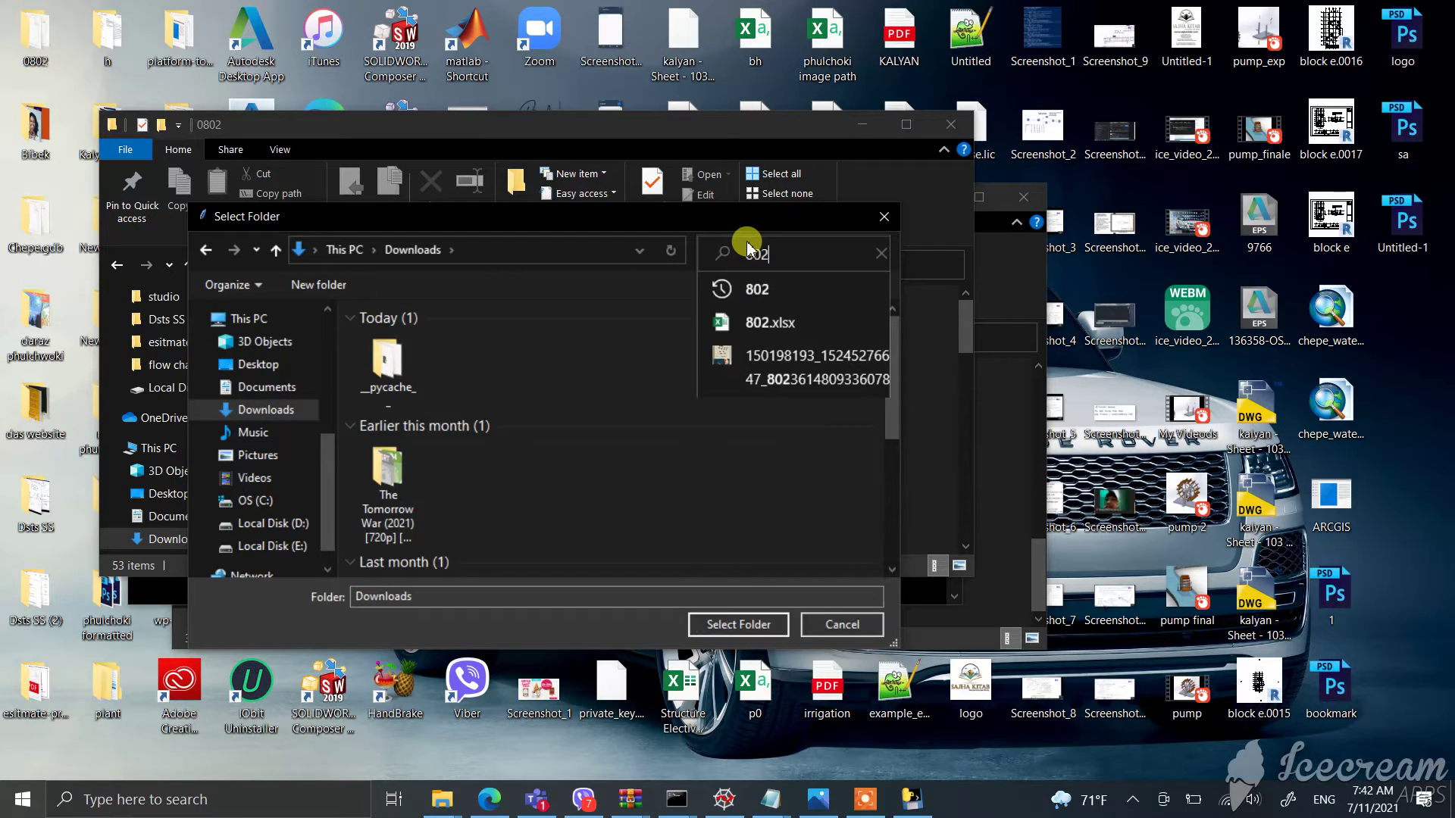
key("Return")
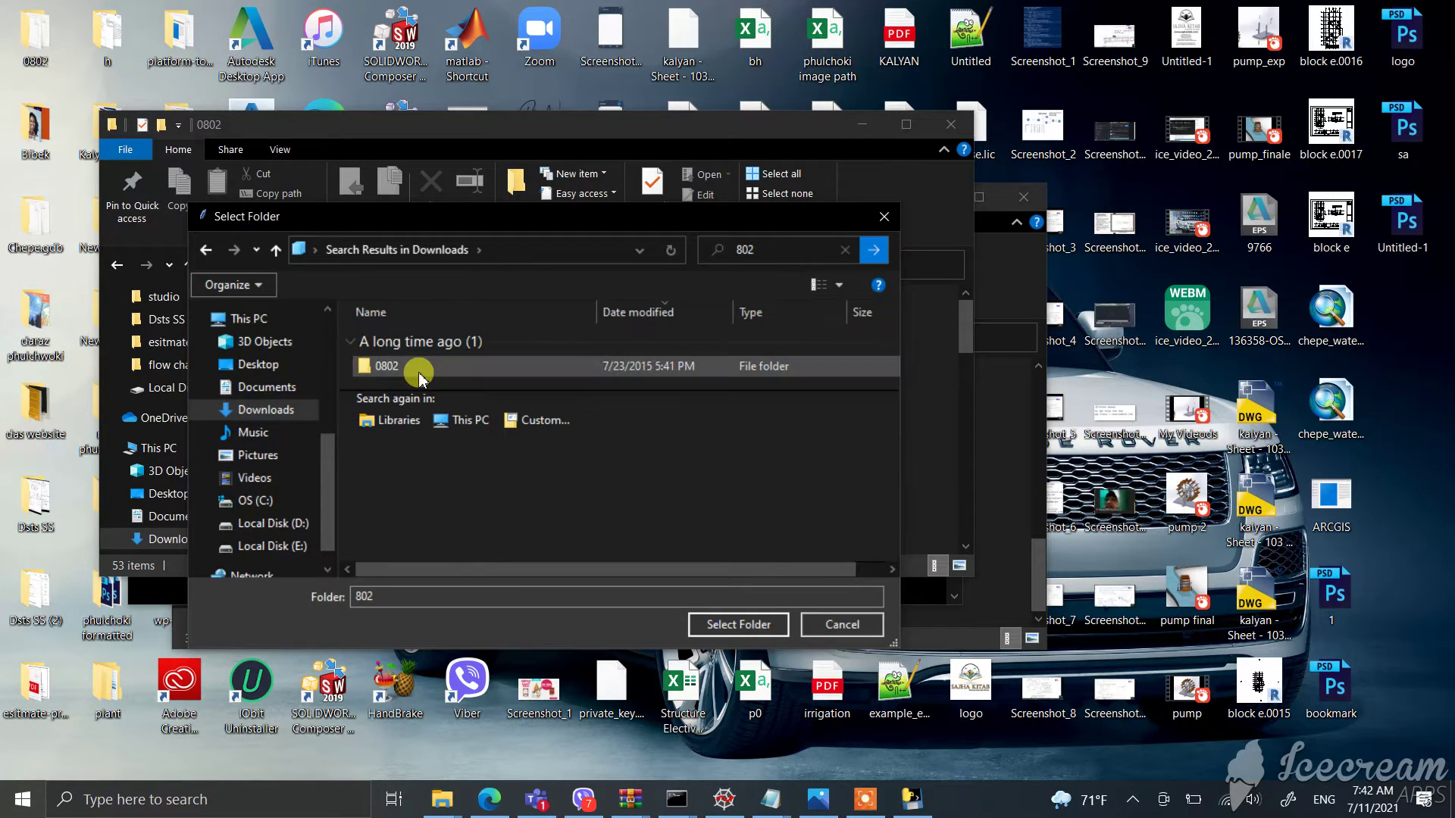
left_click(419, 371)
left_click(739, 624)
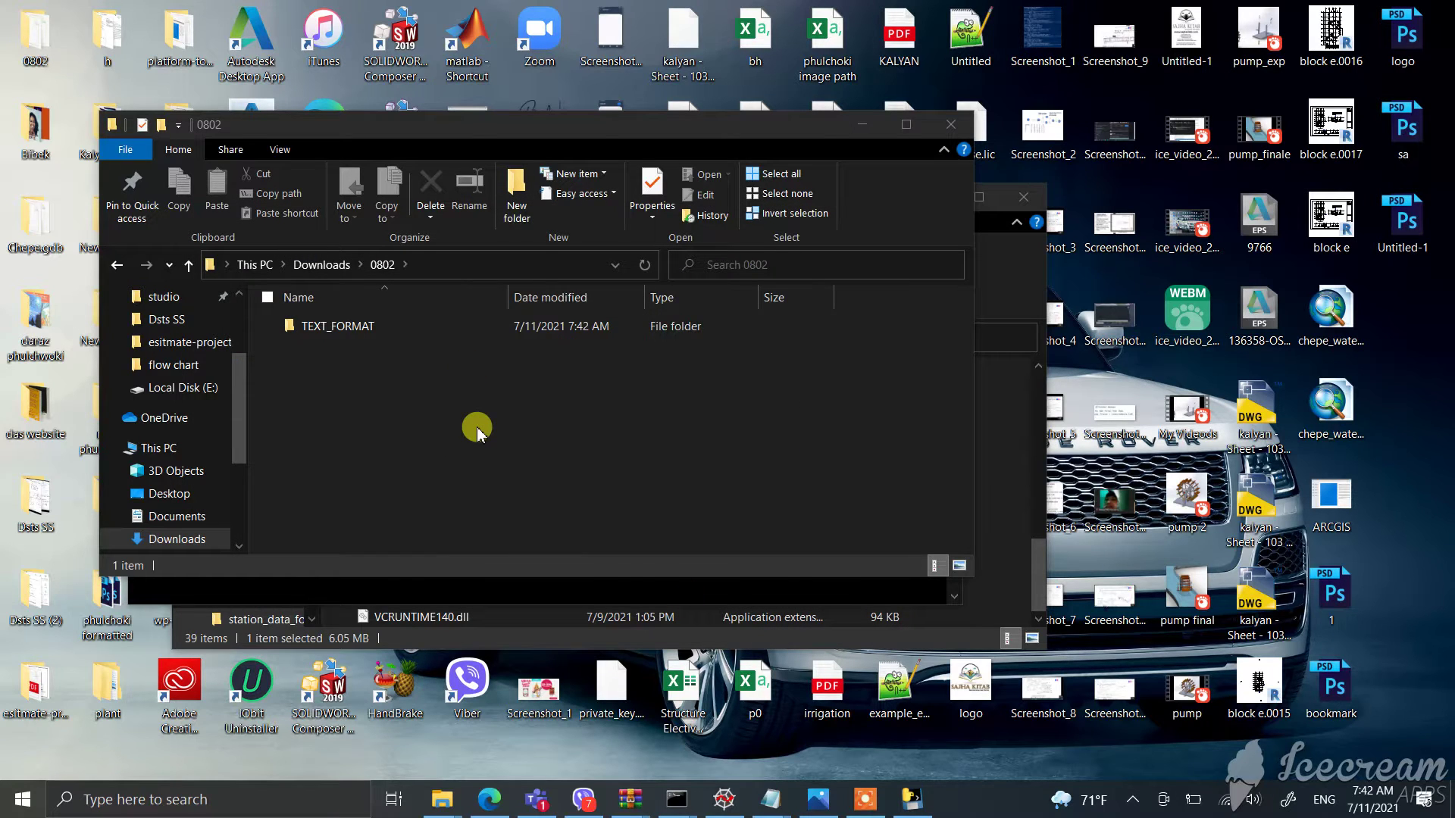
Browse to 0802 > TEXT_FORMAT and view the AS08021957 text file in Notepad
left_click(478, 429)
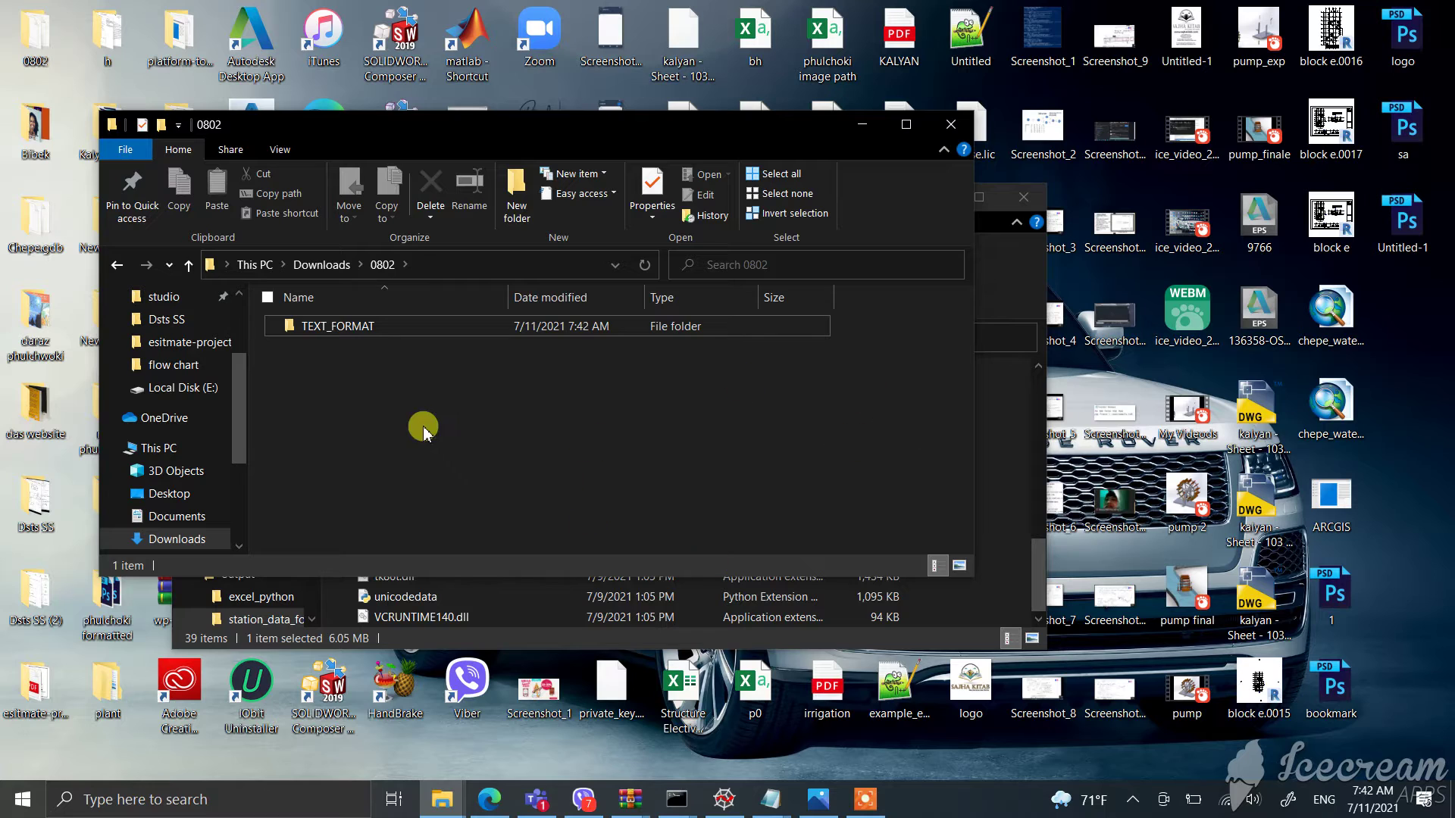
left_click(312, 264)
scroll(454, 409, "down", 1)
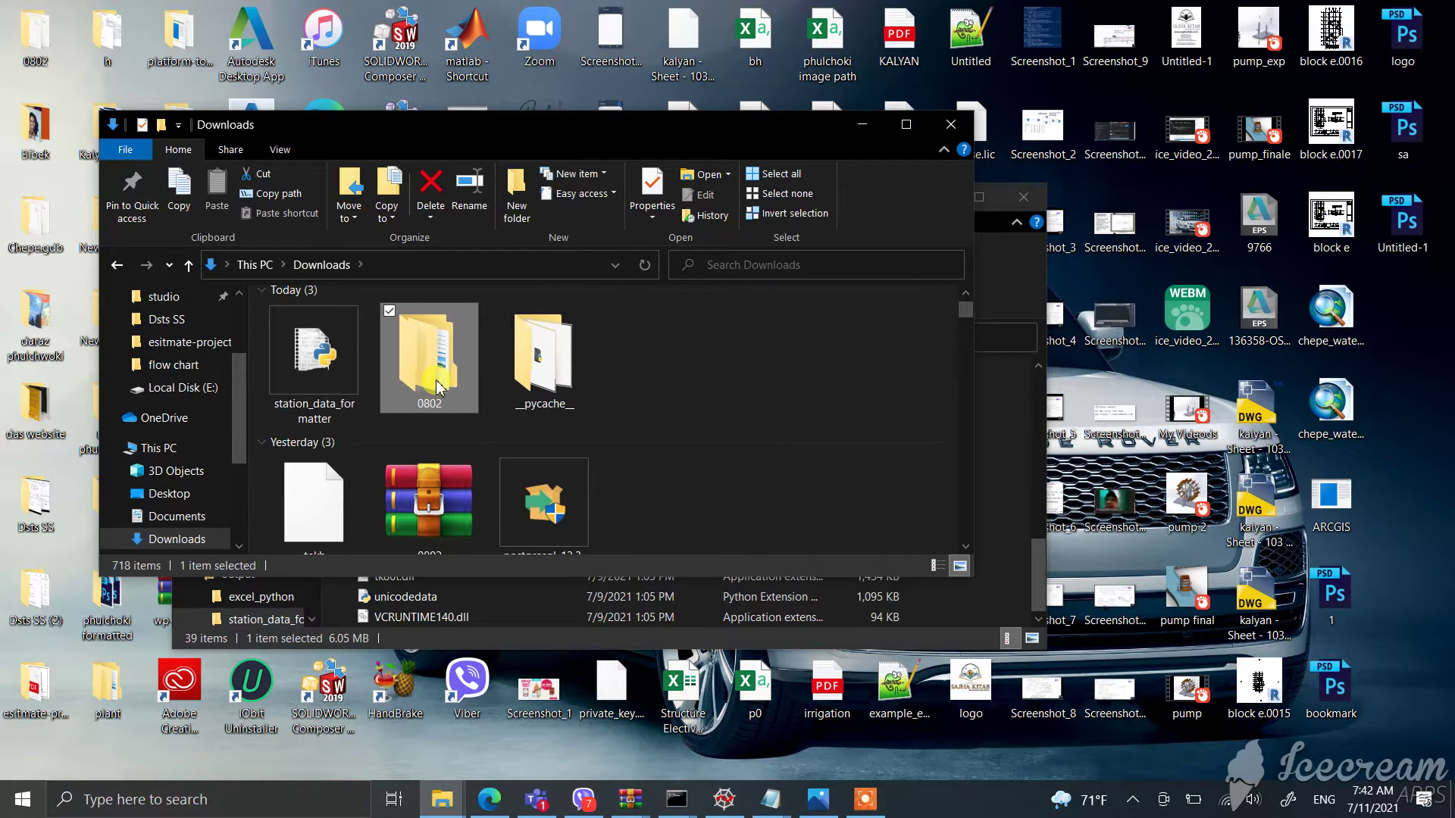
double_click(438, 387)
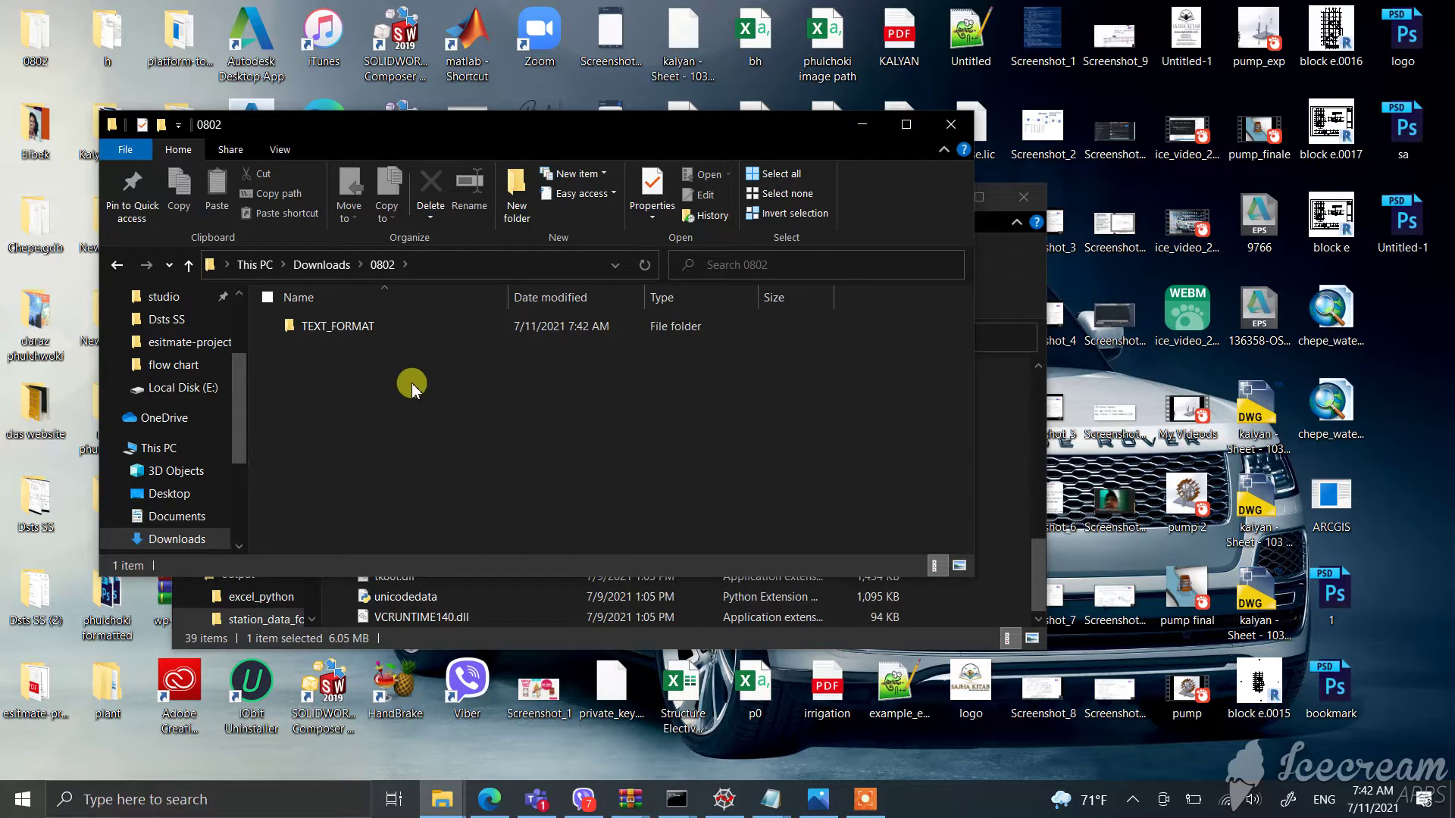
double_click(337, 329)
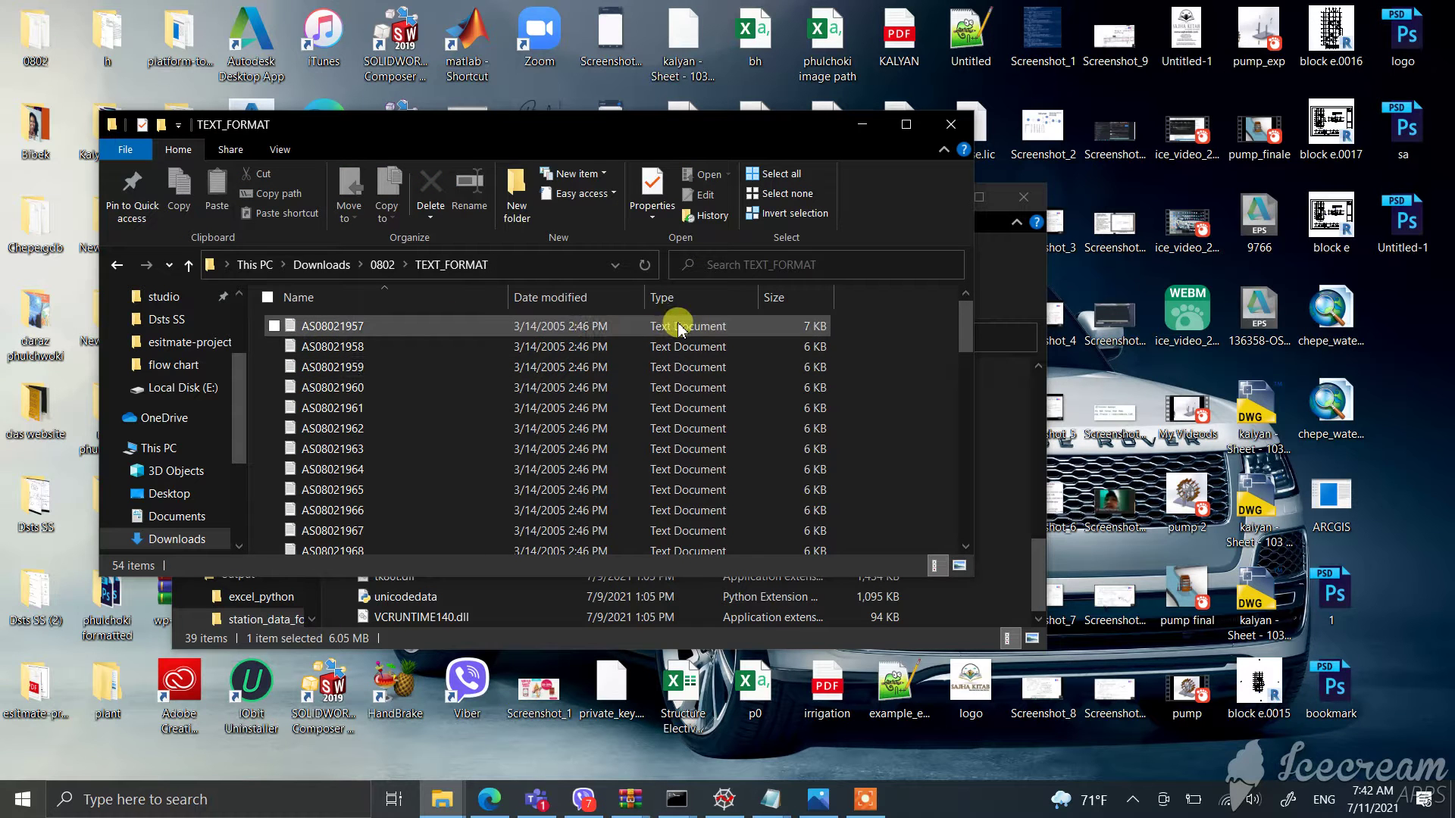
double_click(687, 328)
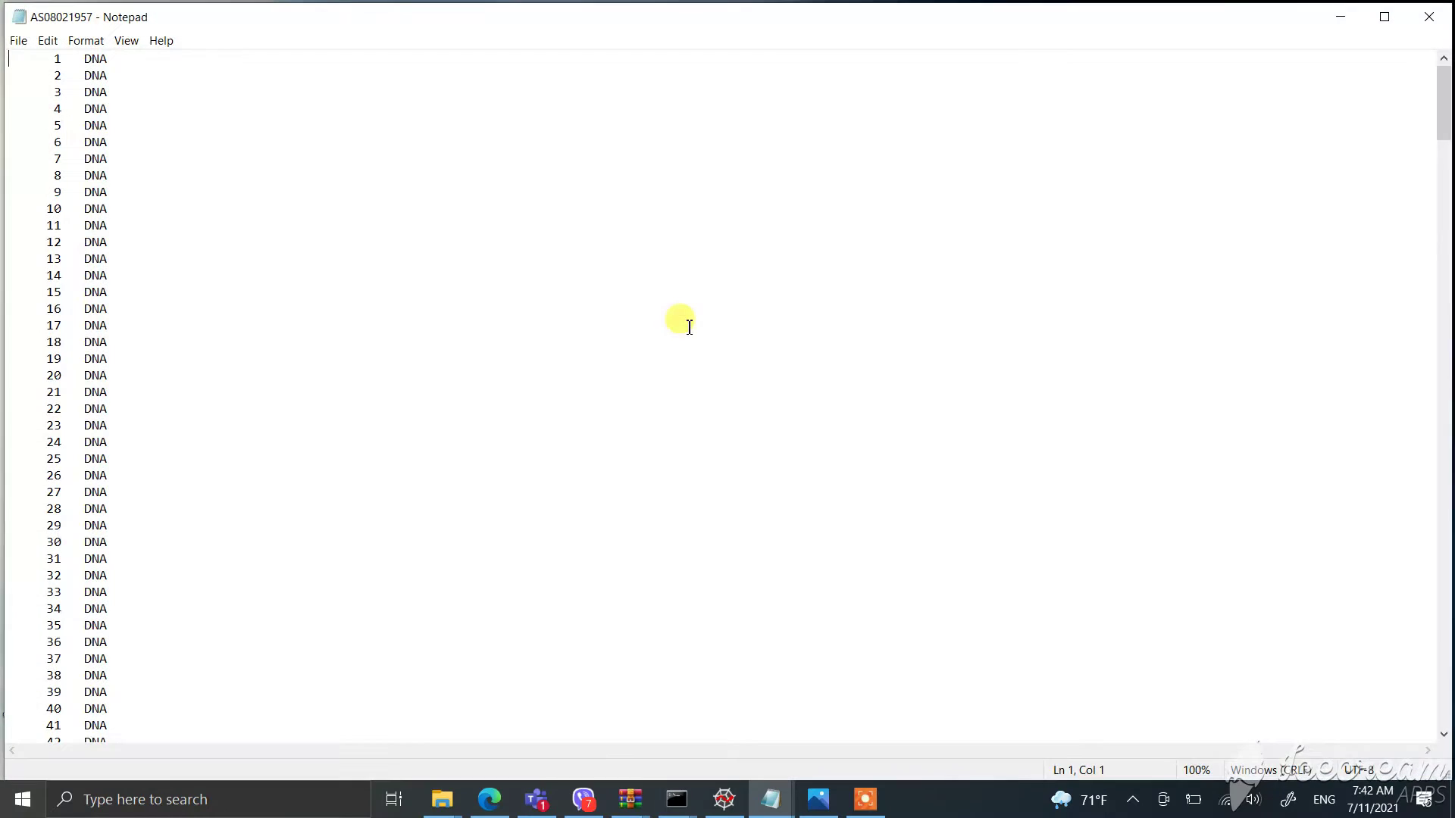
left_click(1429, 17)
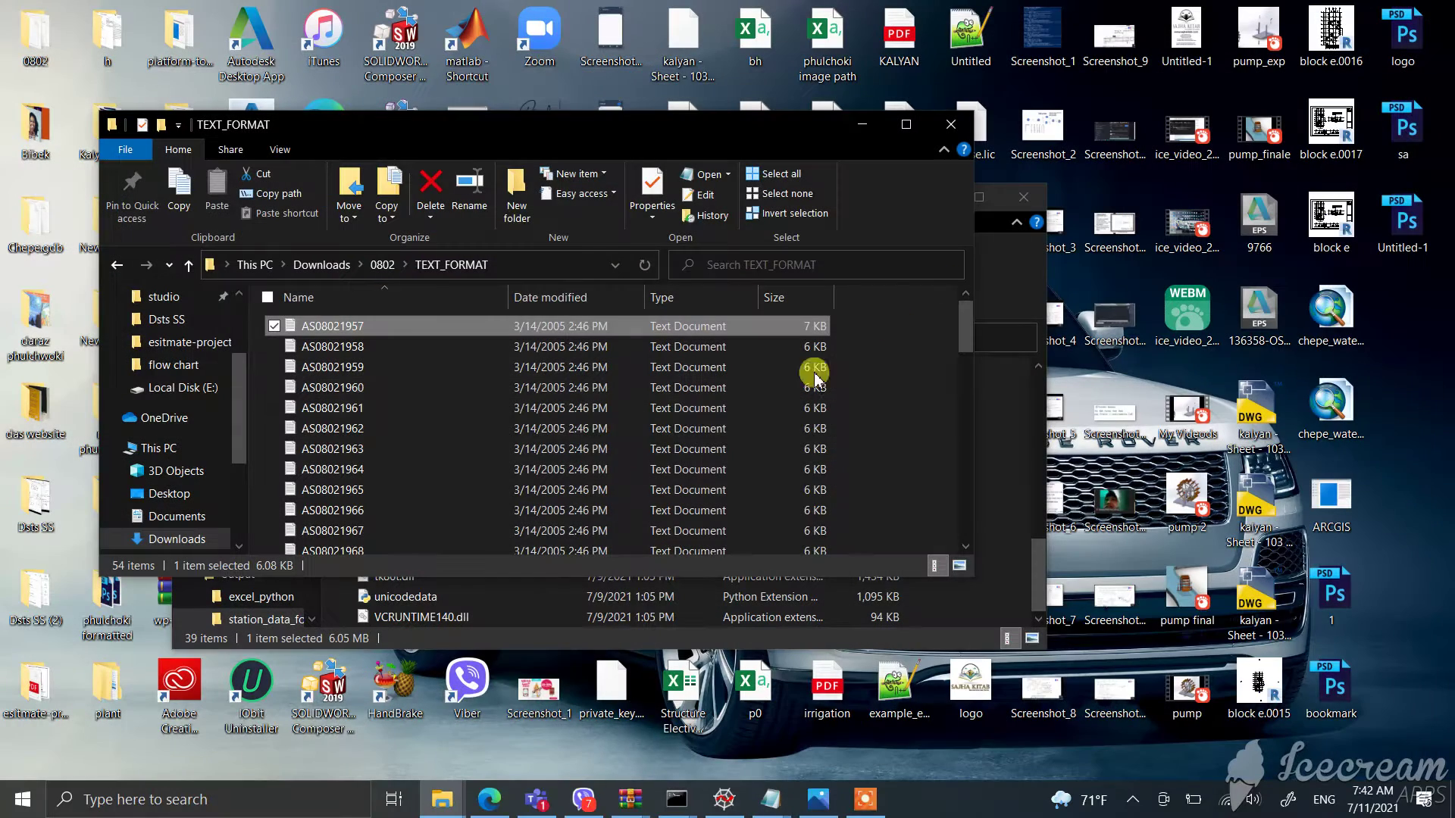
Open the bibek-Formatted workbook from the TEXT_FORMAT folder in Excel
scroll(714, 409, "down", 5)
scroll(715, 424, "down", 5)
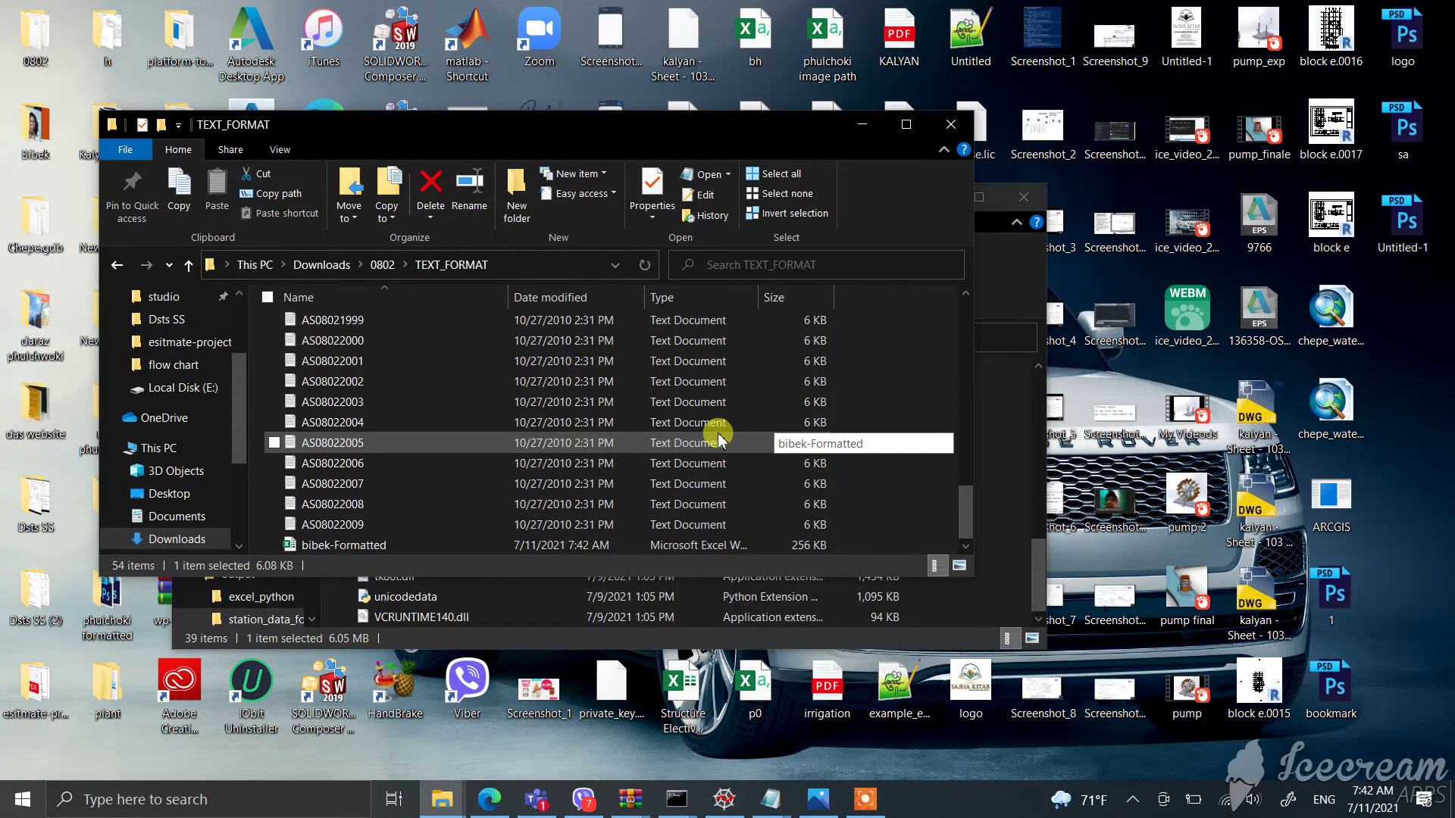
double_click(496, 546)
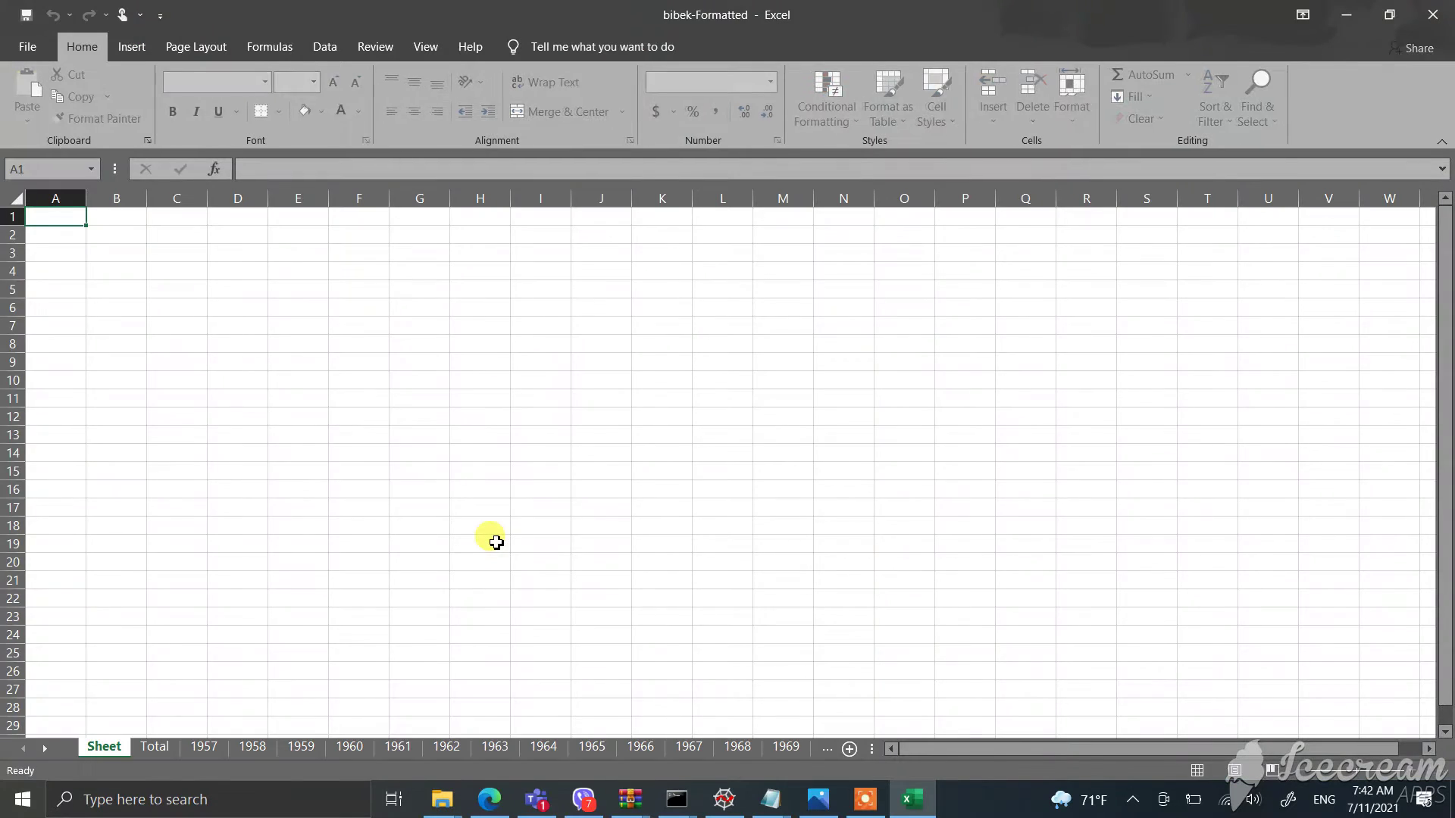
Flip through the 1957, 1958, 1959 and 1960 daily-data sheets
right_click(155, 735)
left_click(202, 754)
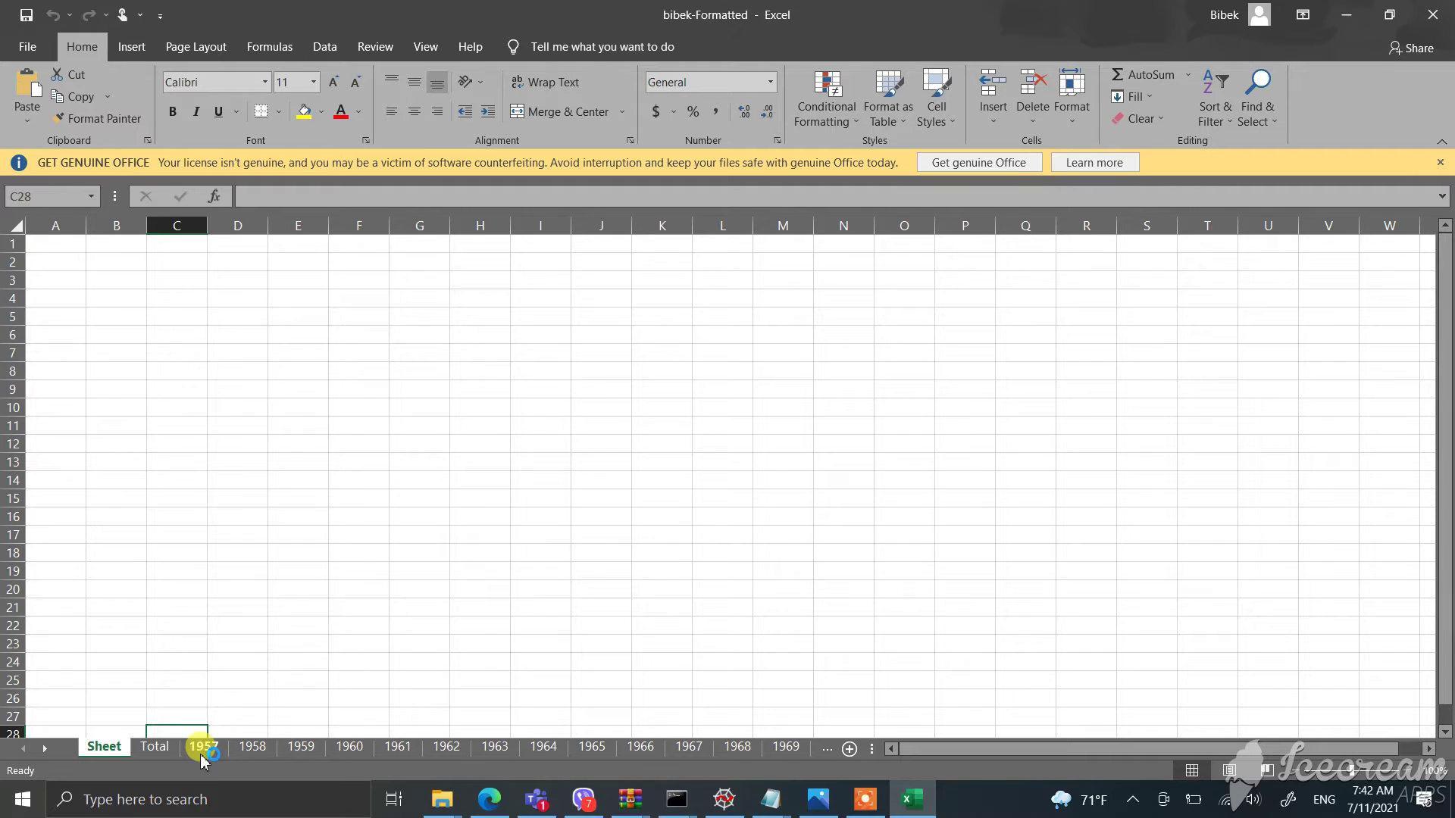
left_click(268, 750)
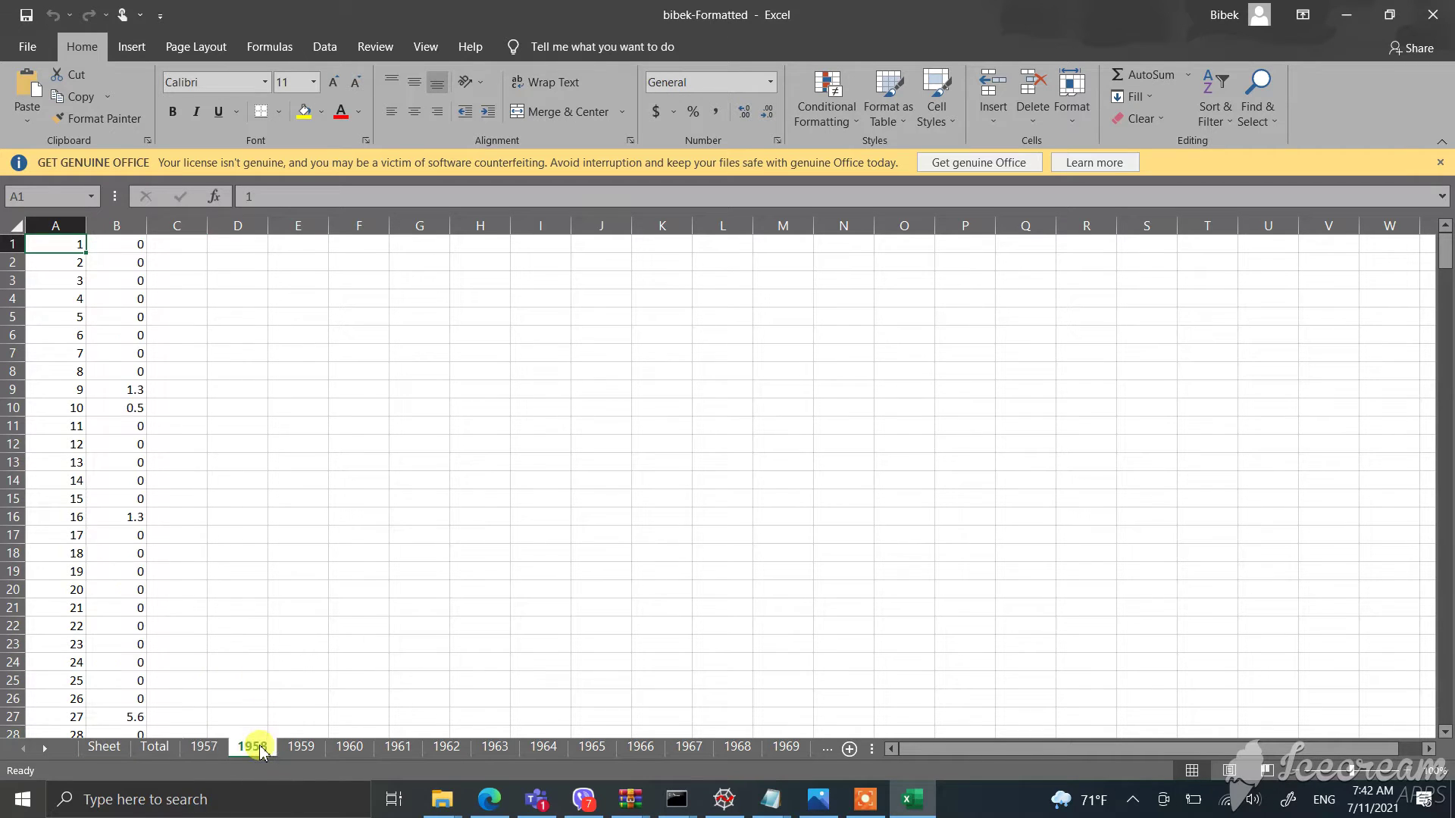
left_click(314, 754)
left_click(350, 749)
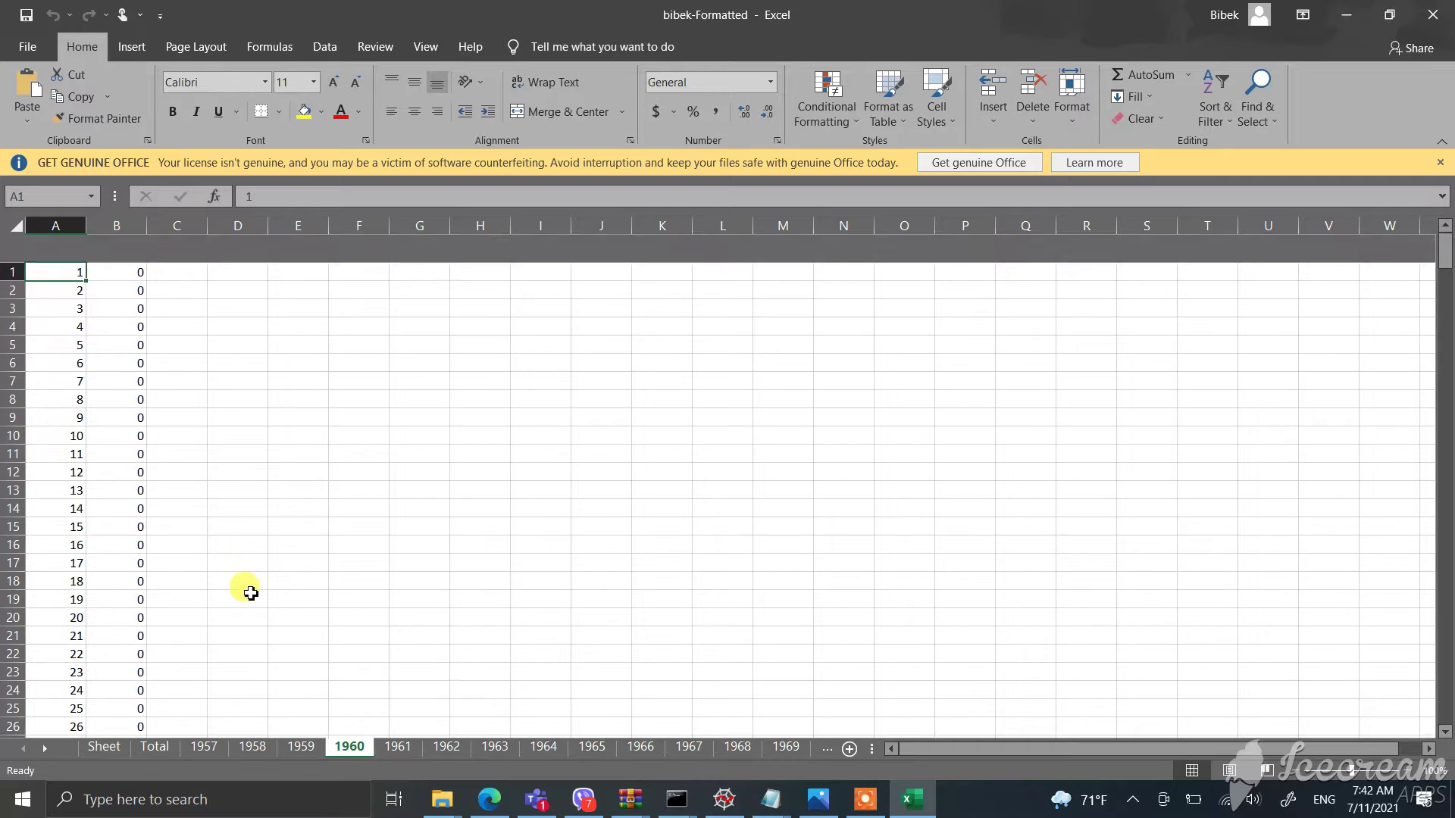
left_click(206, 750)
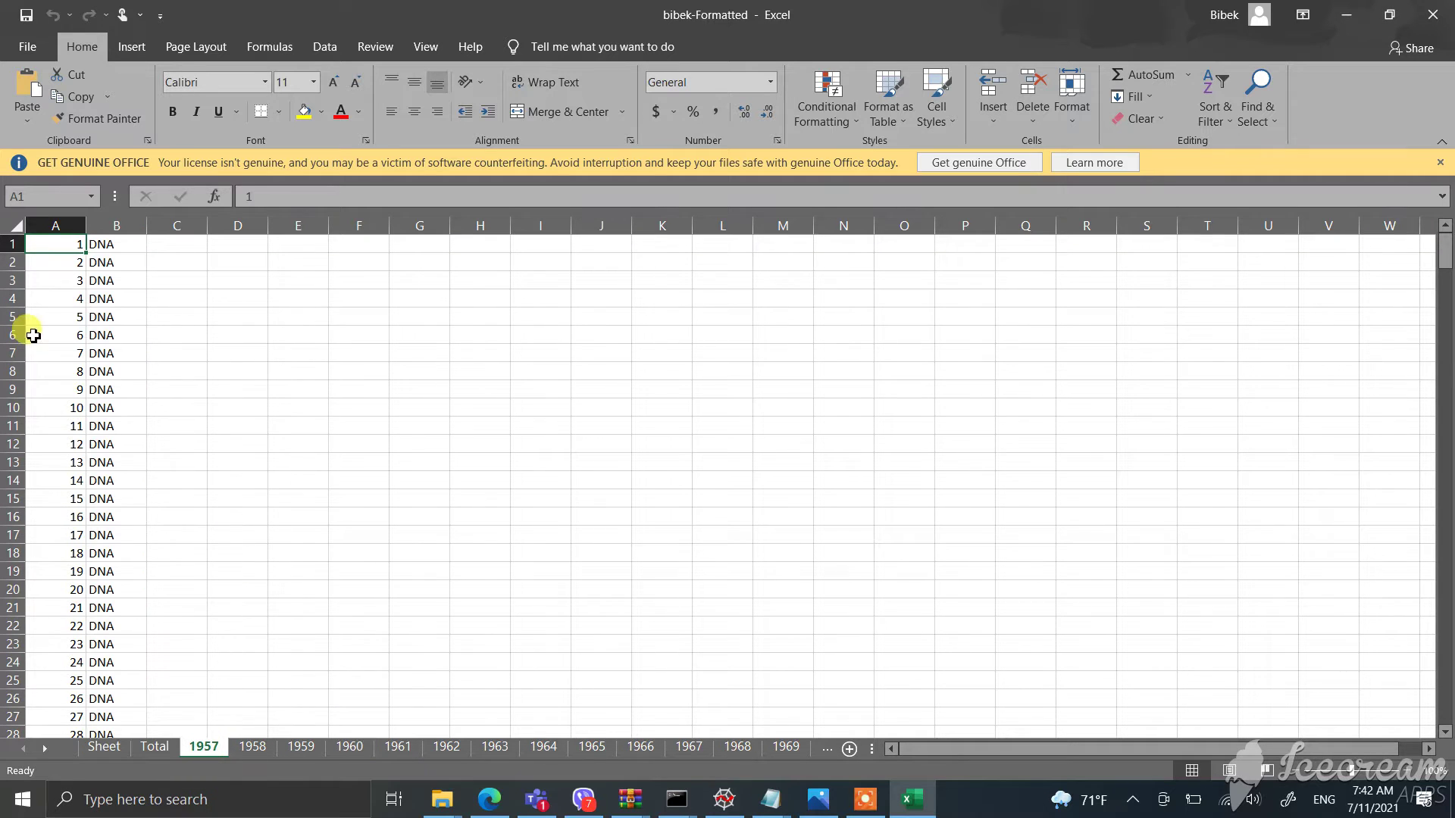
Check 1957's column B values, including DNA in B13, then show the Total sheet
left_click(103, 247)
left_click(106, 262)
left_click(136, 461)
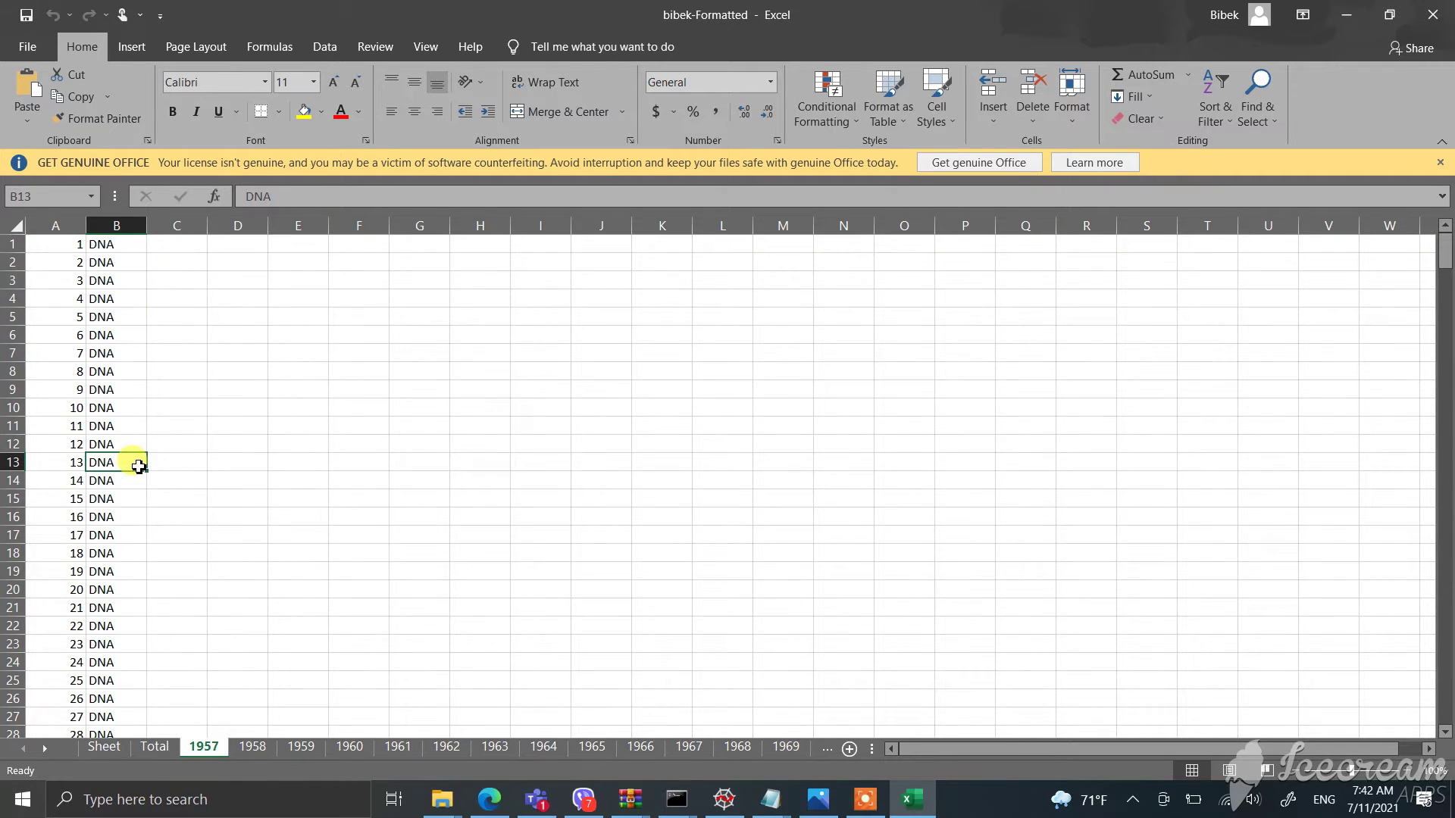
scroll(139, 467, "down", 9)
scroll(139, 467, "down", 10)
scroll(139, 467, "down", 12)
scroll(139, 466, "down", 2)
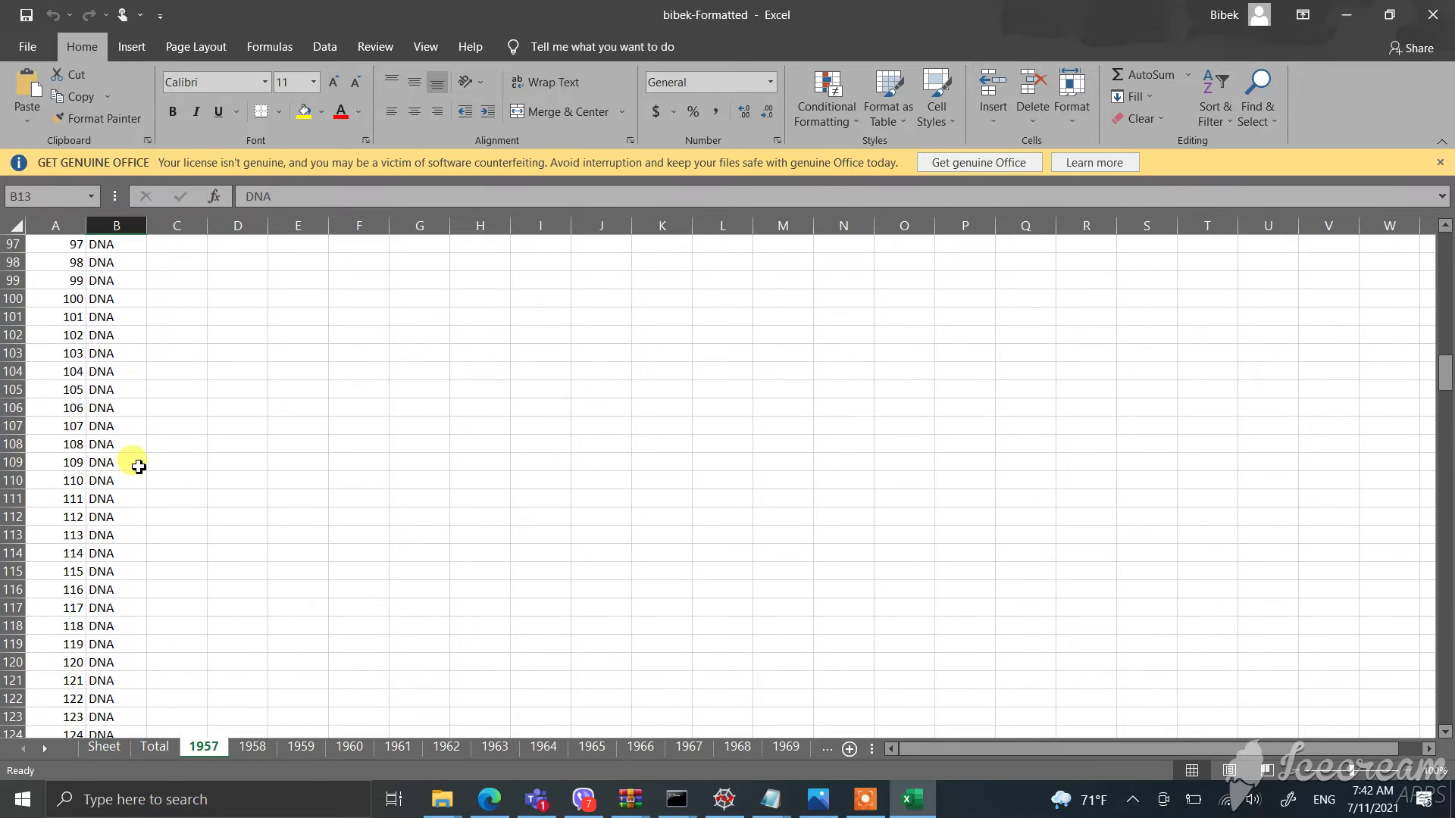
scroll(139, 467, "down", 20)
scroll(138, 467, "down", 20)
scroll(136, 464, "down", 10)
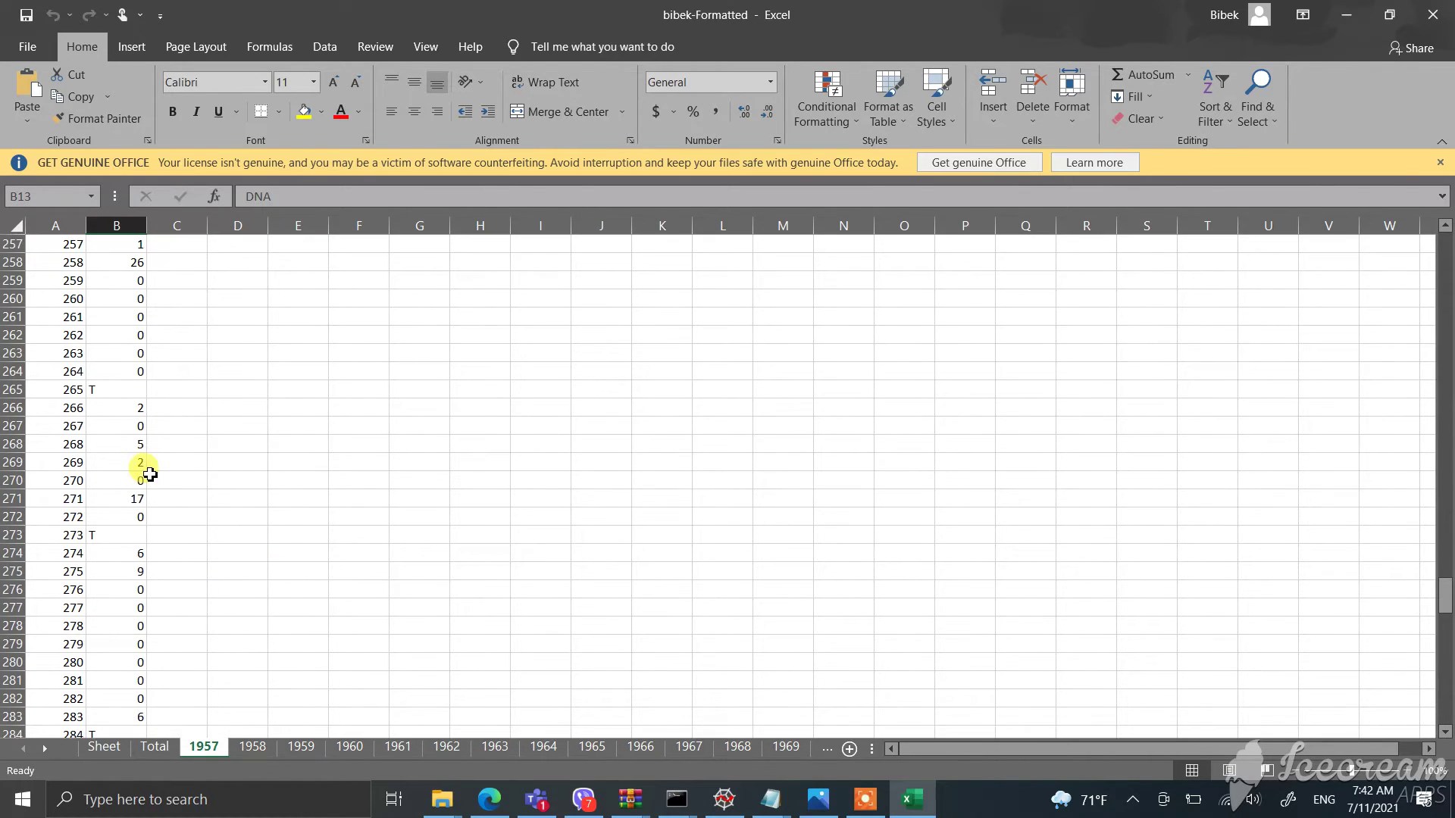
scroll(146, 475, "down", 2)
left_click(349, 746)
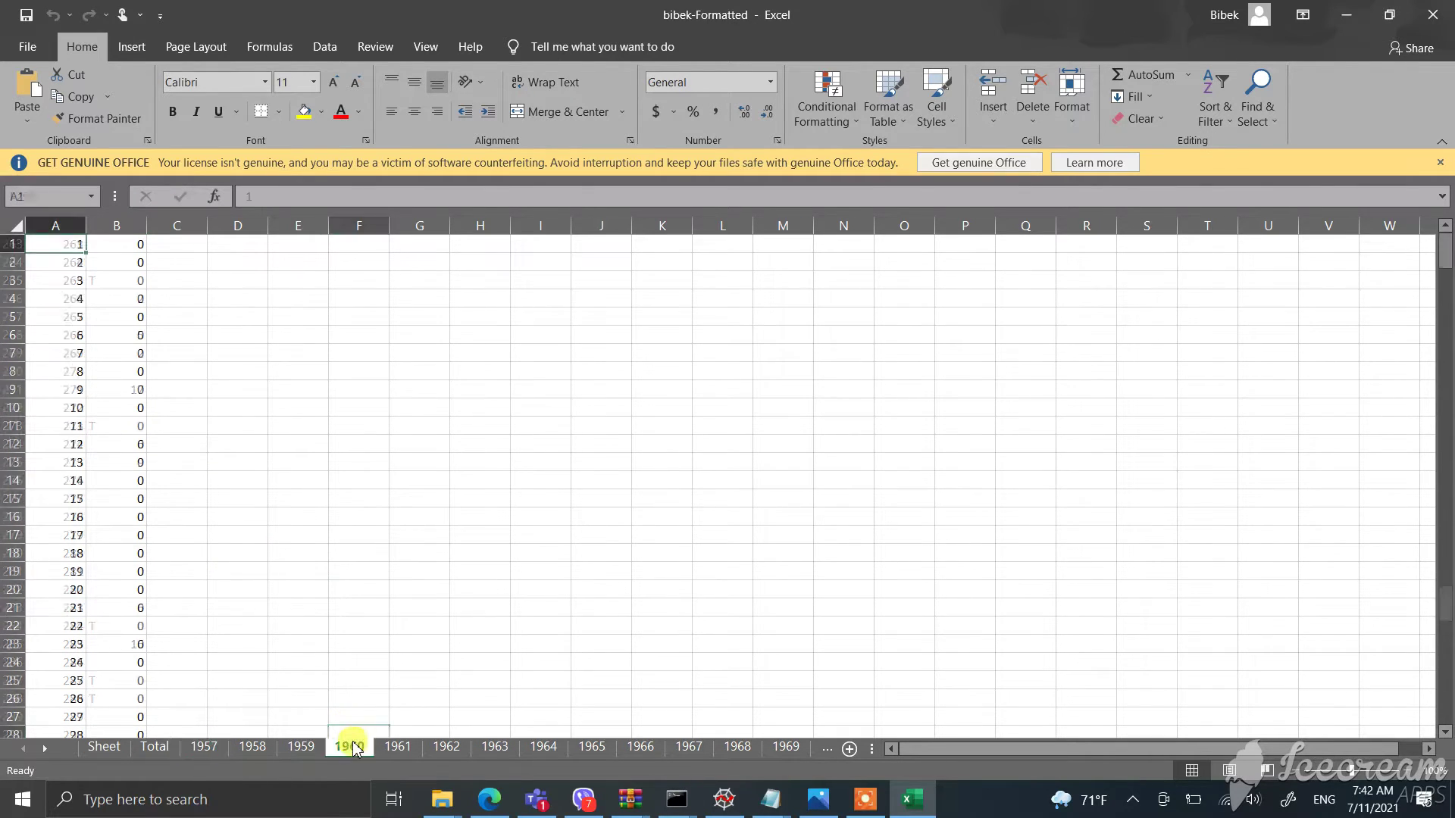
left_click(152, 748)
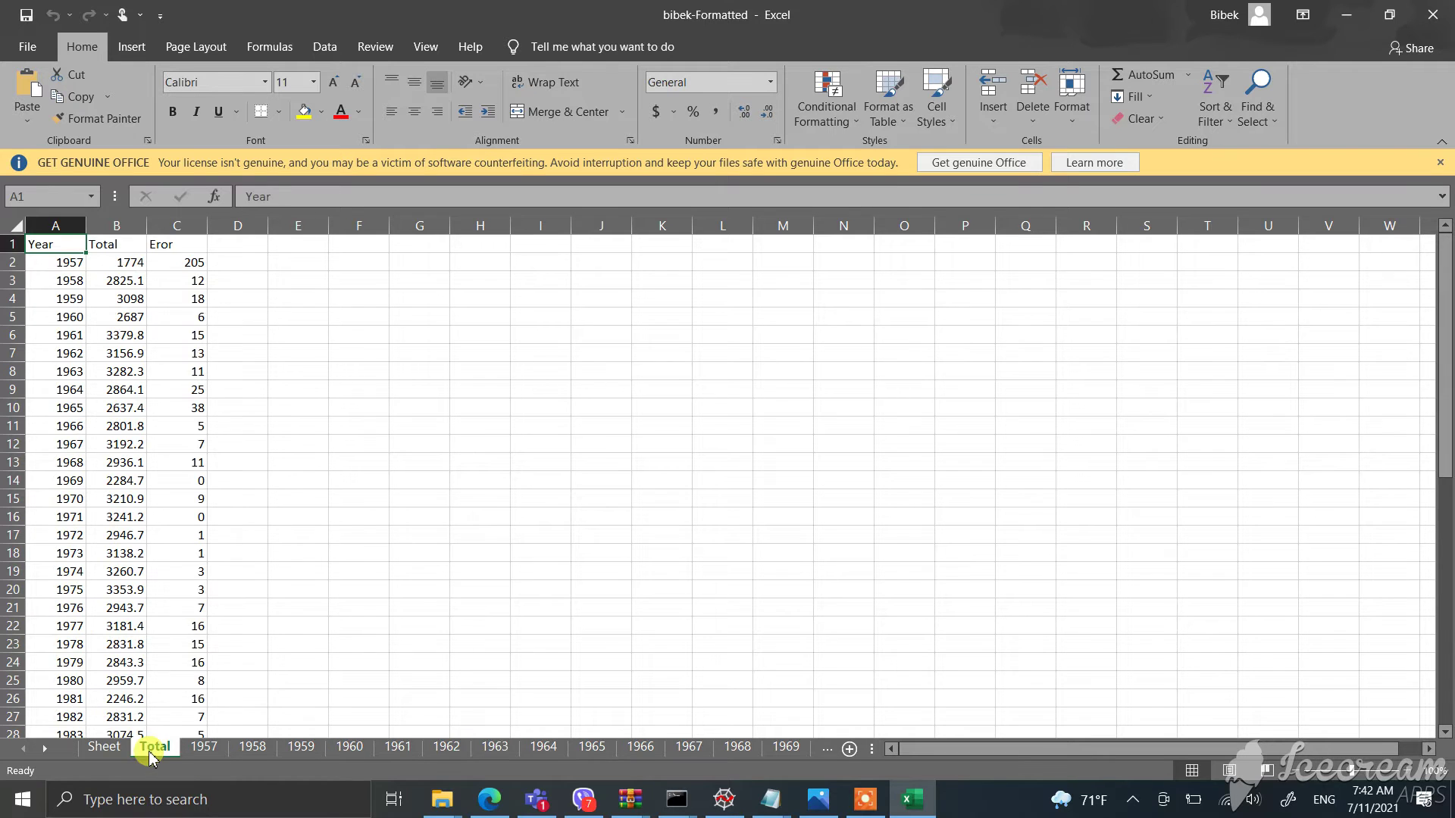
left_click(52, 269)
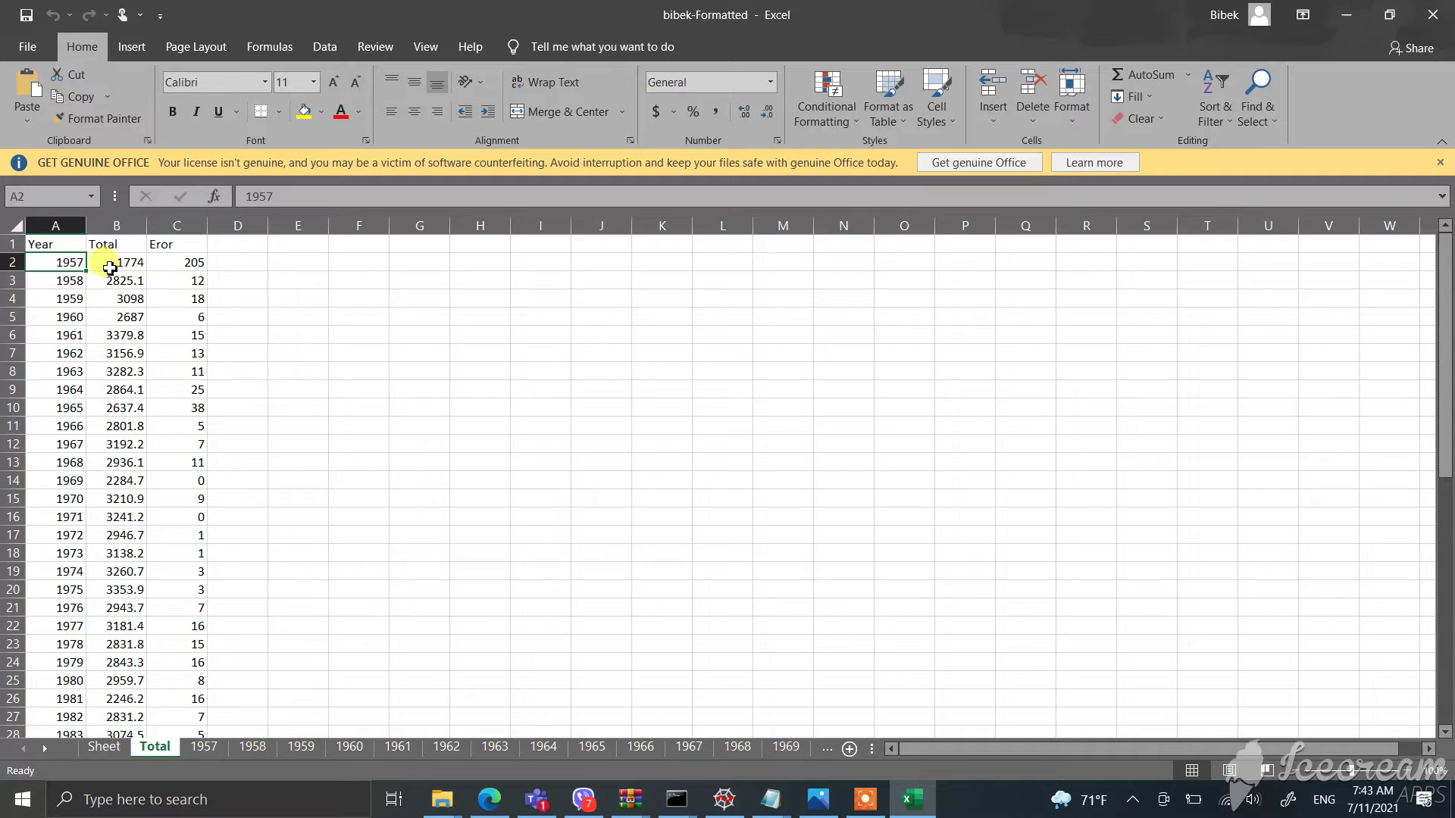
left_click(134, 265)
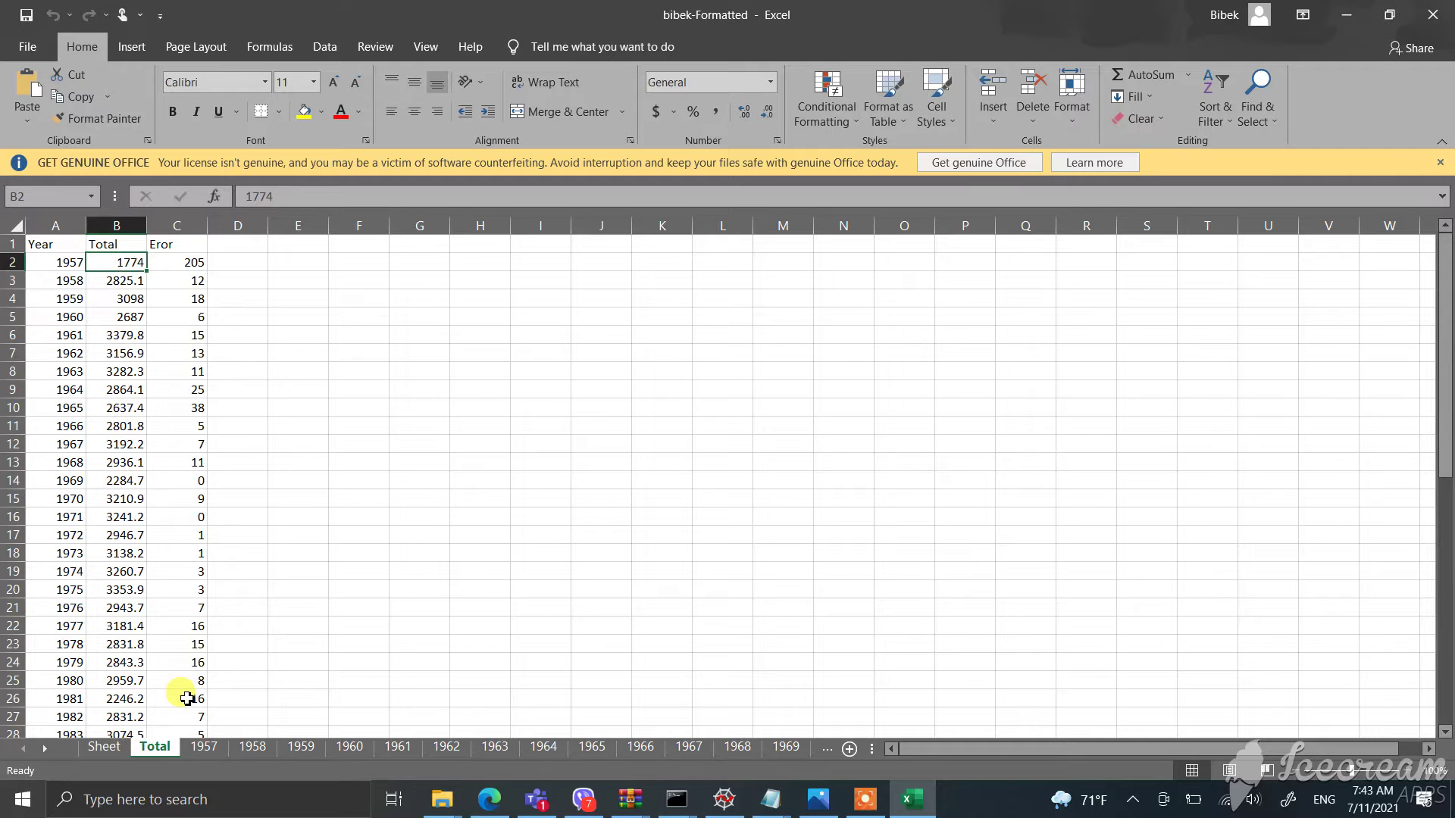
left_click(203, 747)
scroll(247, 367, "up", 5)
scroll(247, 367, "up", 15)
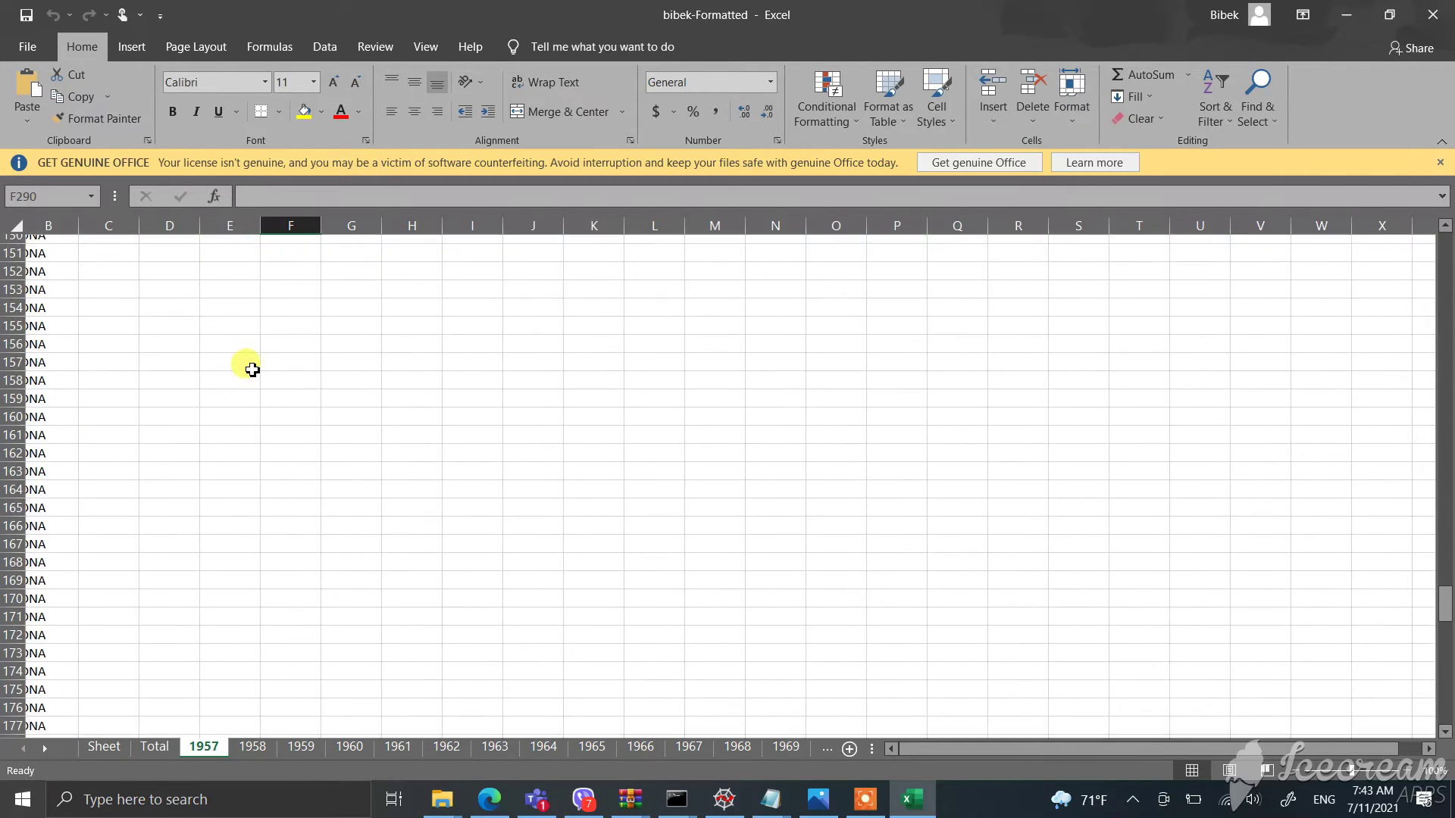
scroll(247, 367, "up", 15)
scroll(130, 590, "up", 4)
scroll(130, 530, "up", 1)
scroll(132, 416, "up", 8)
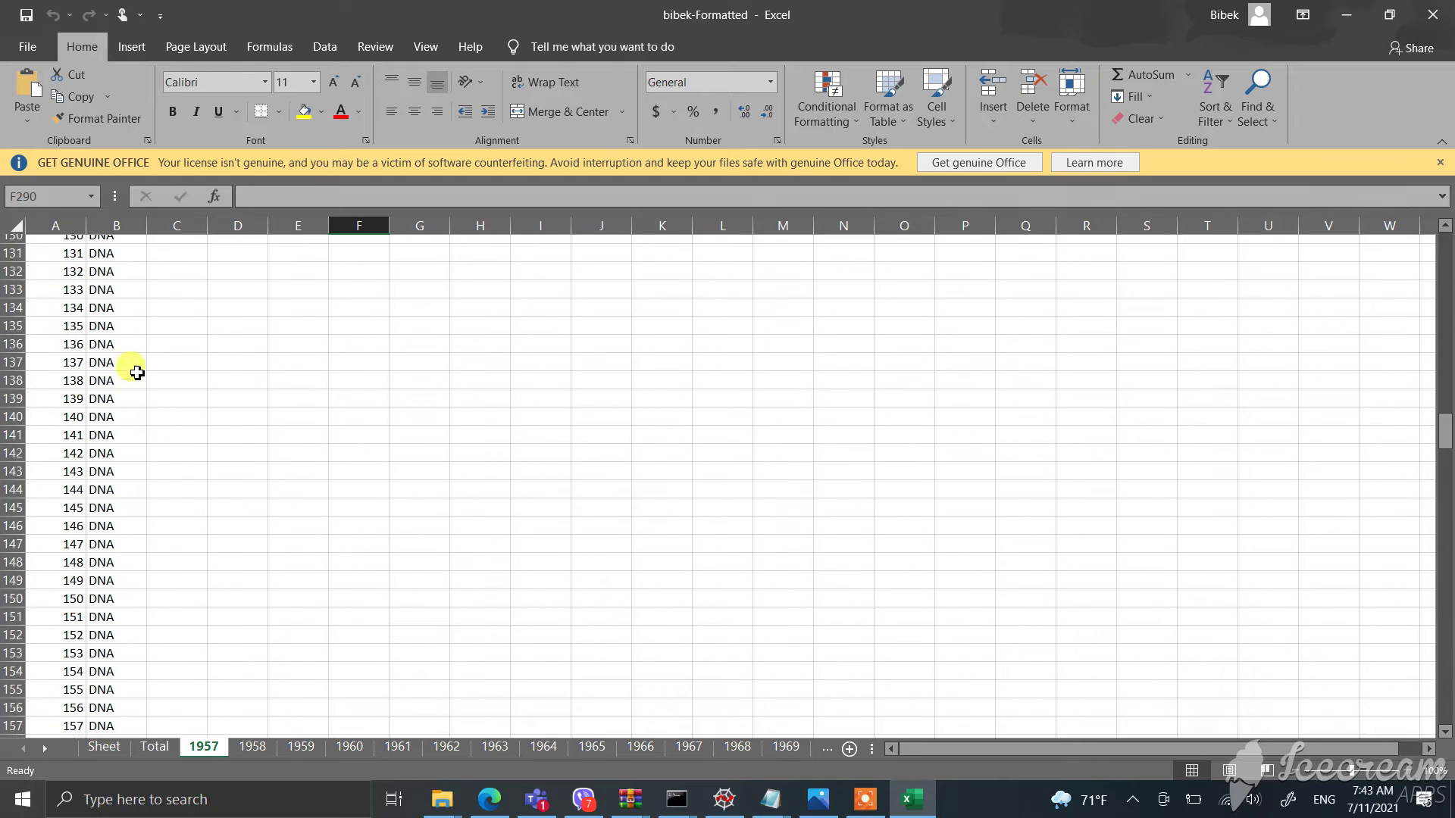
scroll(137, 373, "up", 18)
scroll(137, 373, "up", 19)
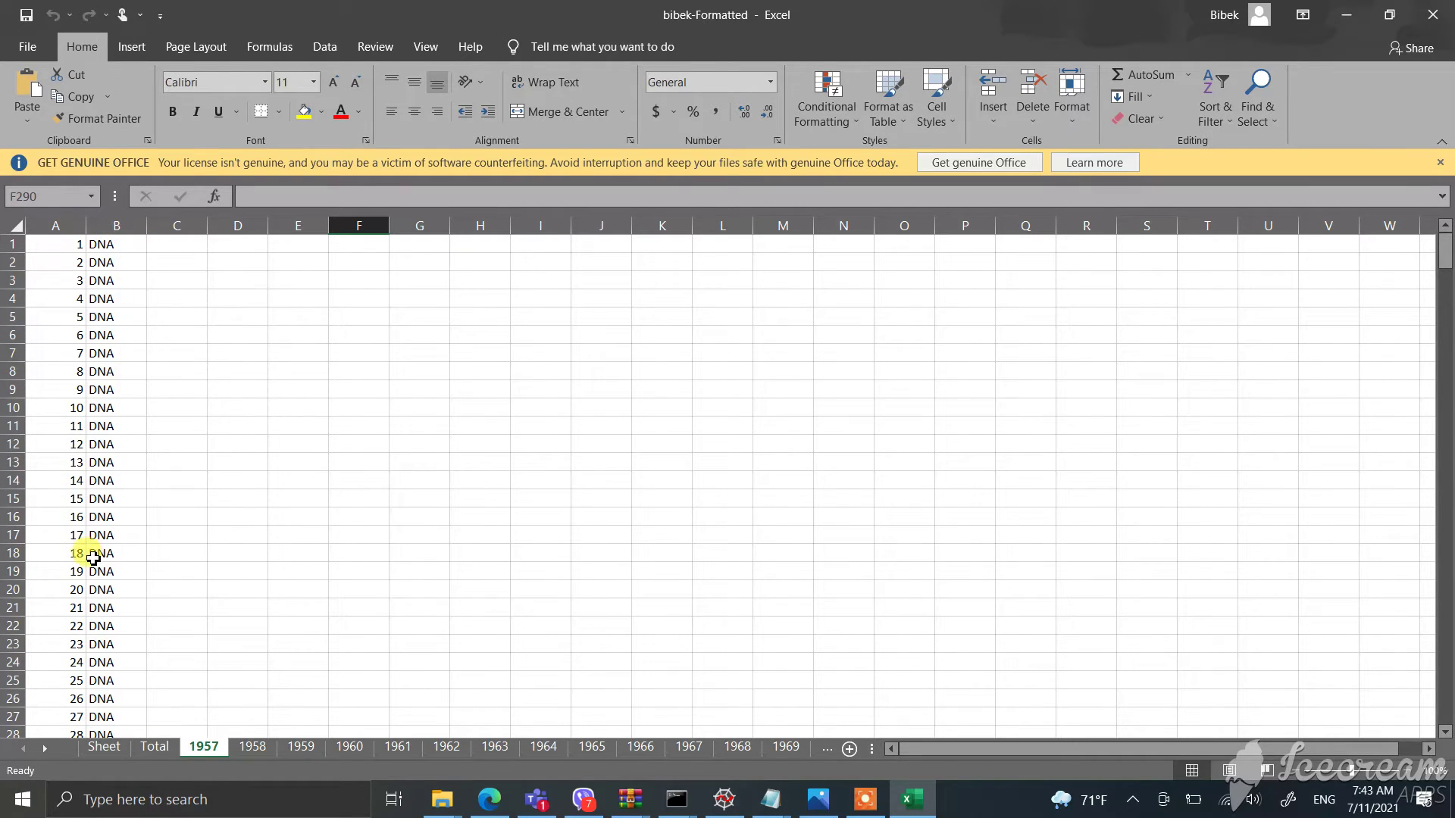
scroll(109, 485, "down", 4)
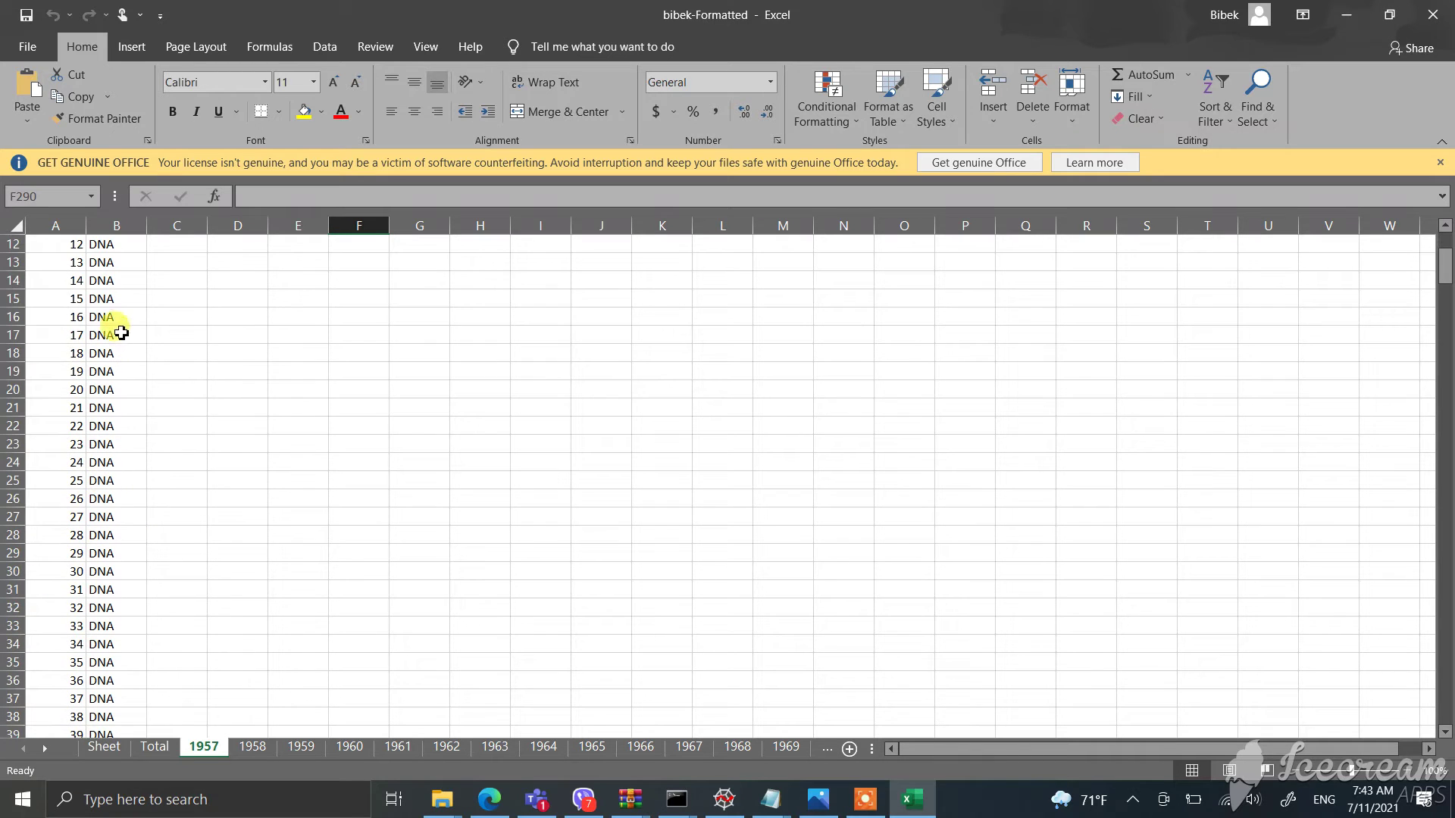
scroll(106, 304, "up", 3)
scroll(135, 429, "up", 1)
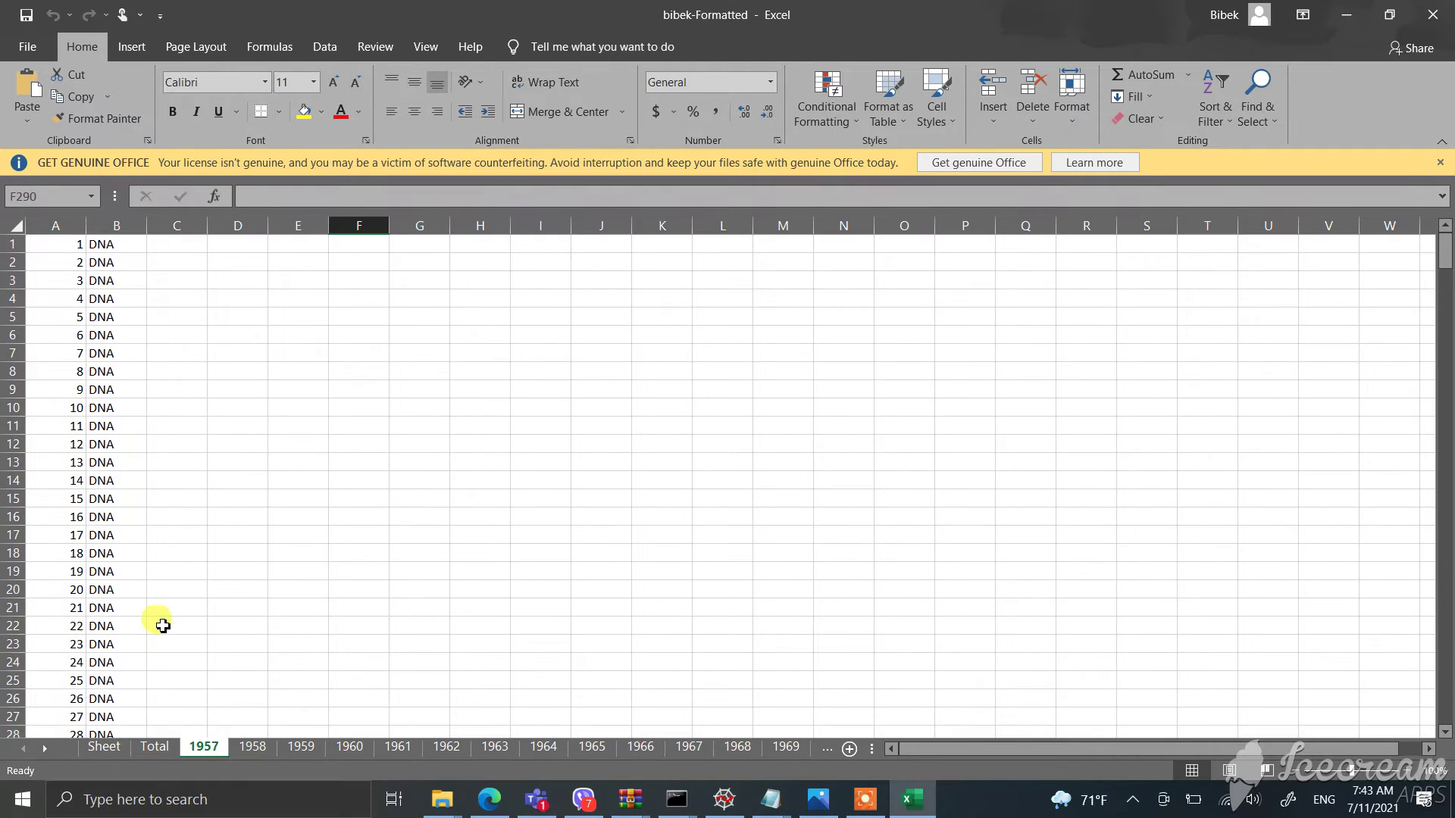
scroll(150, 645, "down", 1)
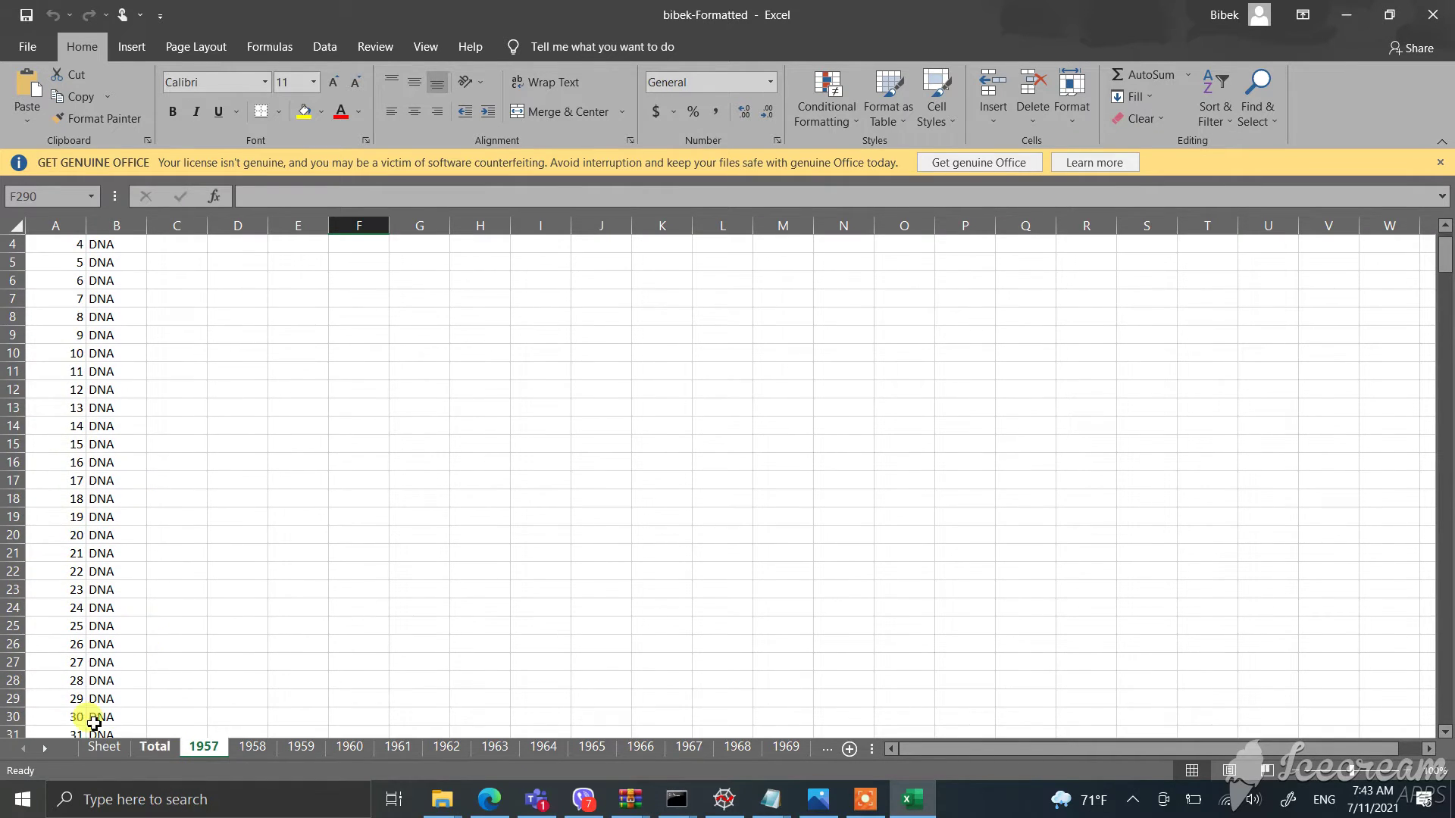
left_click(154, 747)
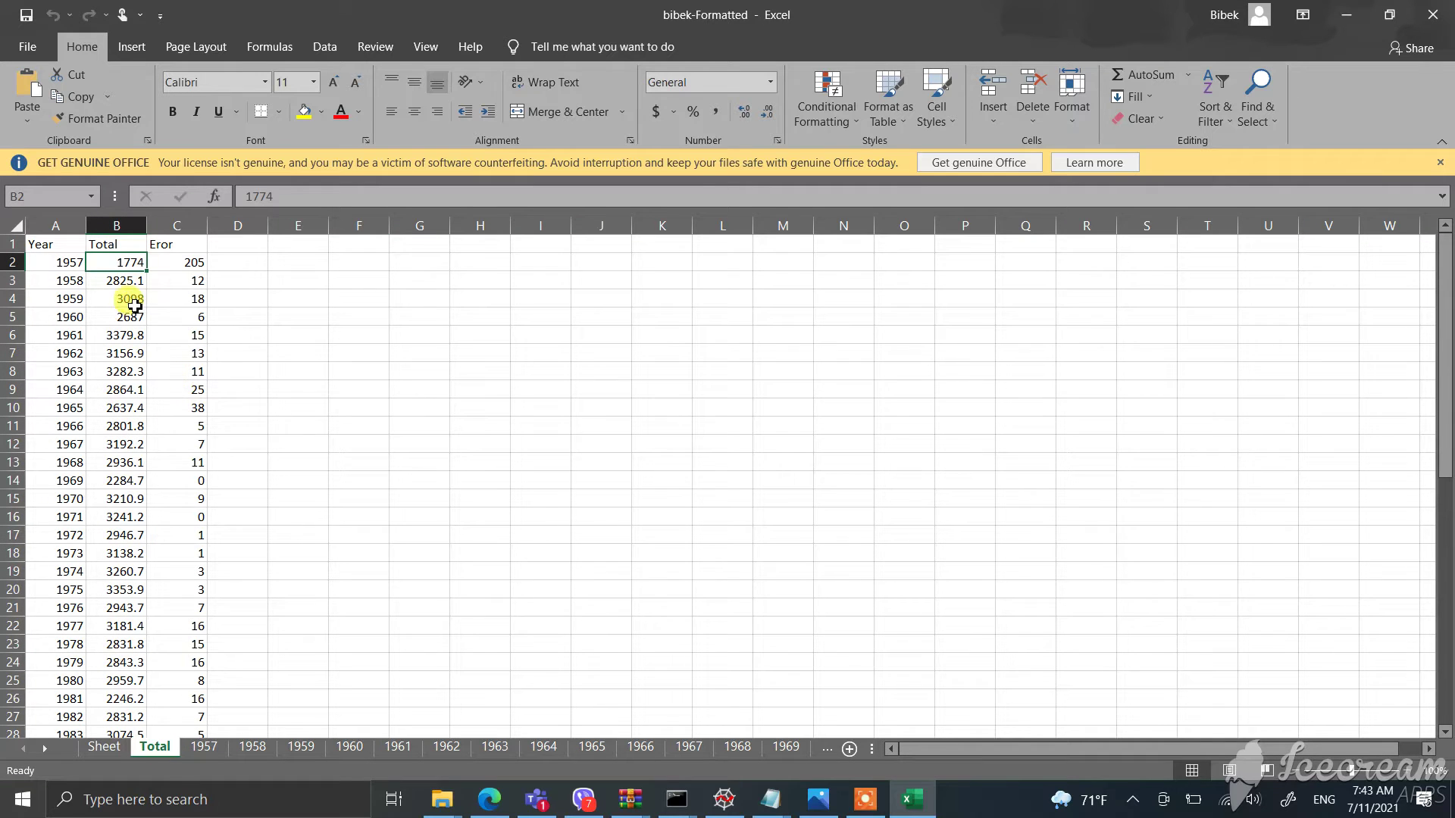
left_click(177, 262)
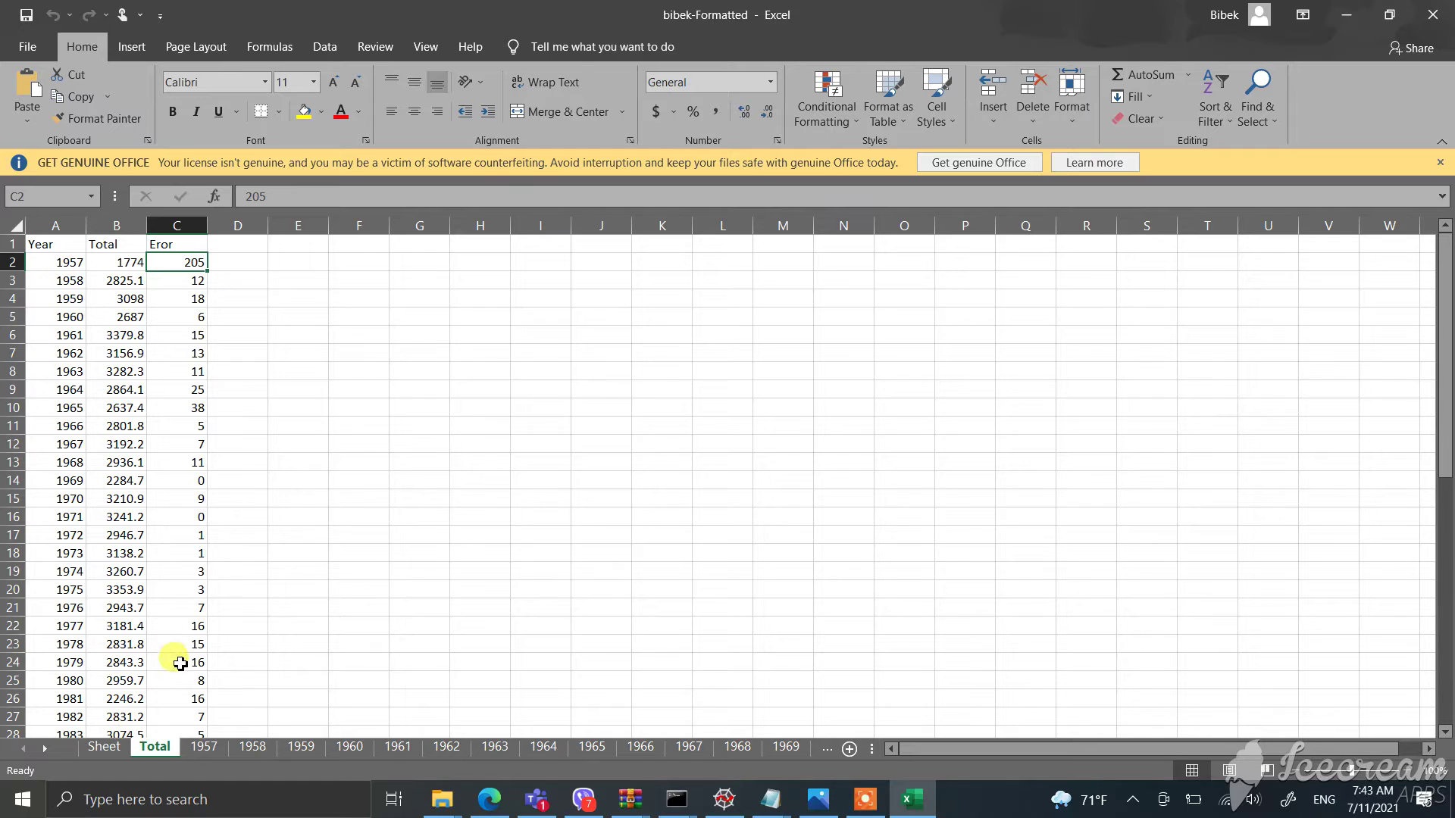
left_click(204, 747)
scroll(181, 480, "up", 1)
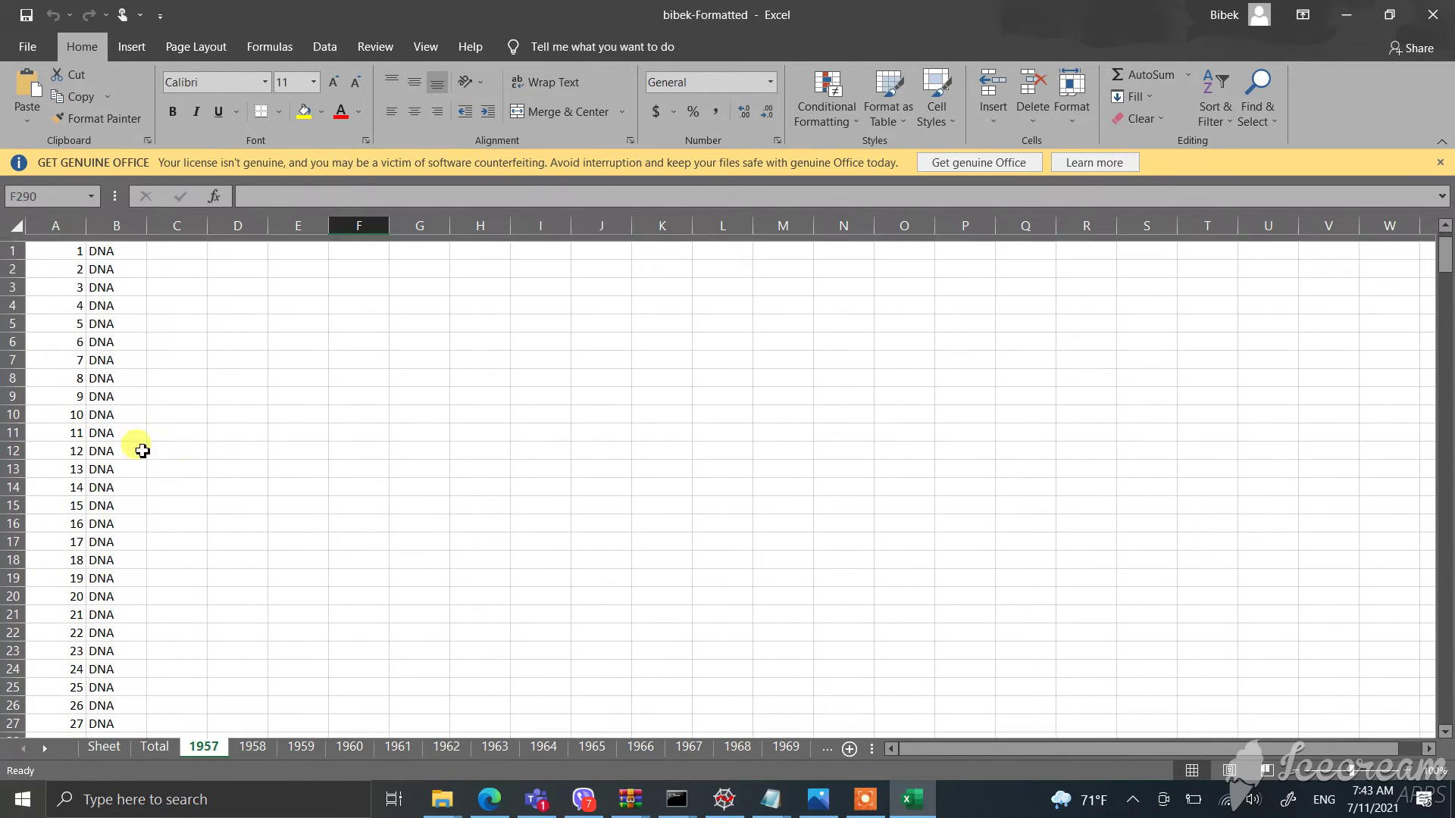
scroll(159, 552, "down", 4)
scroll(174, 492, "down", 4)
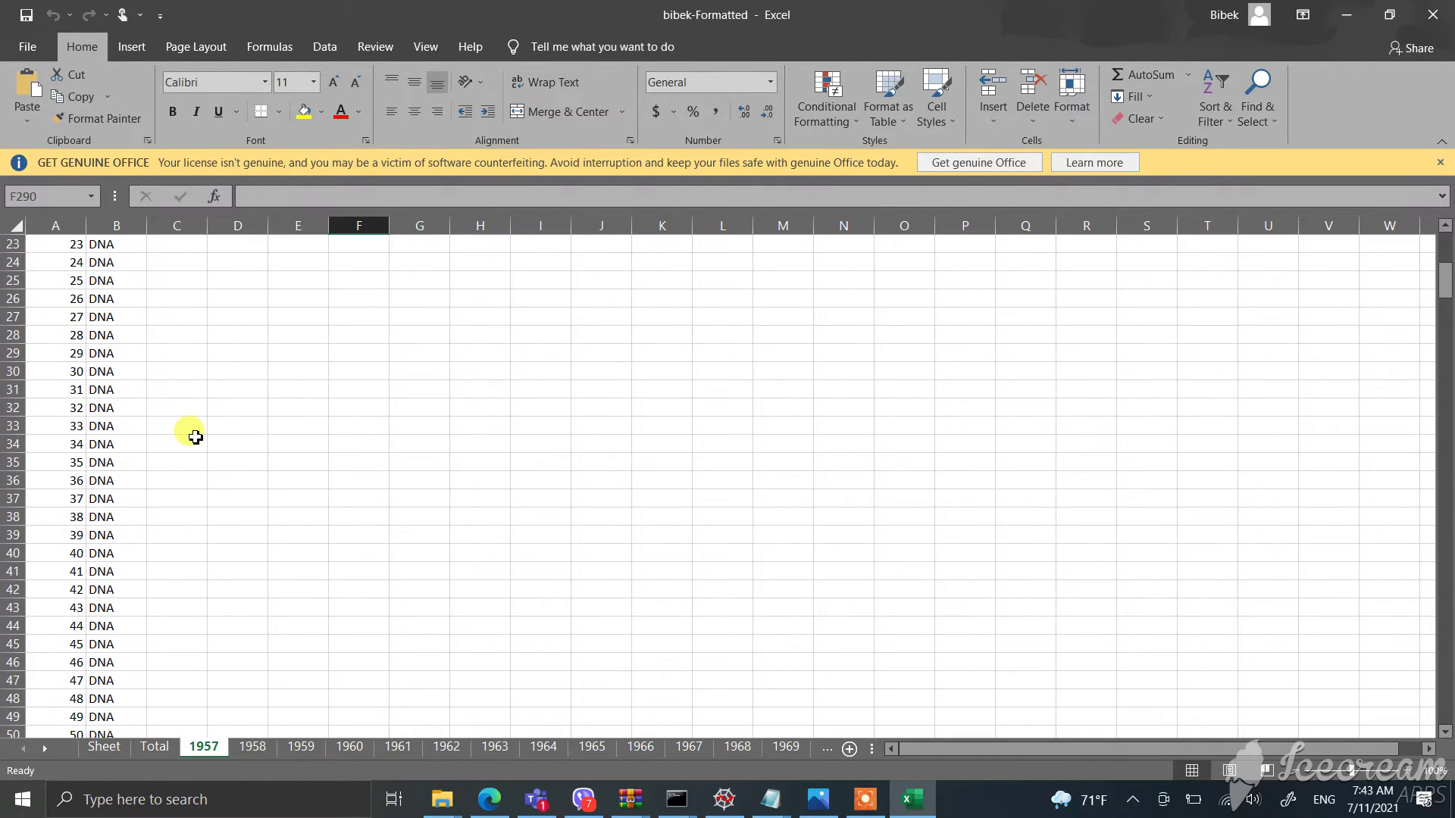
scroll(108, 515, "down", 11)
scroll(104, 506, "down", 20)
scroll(104, 506, "down", 20)
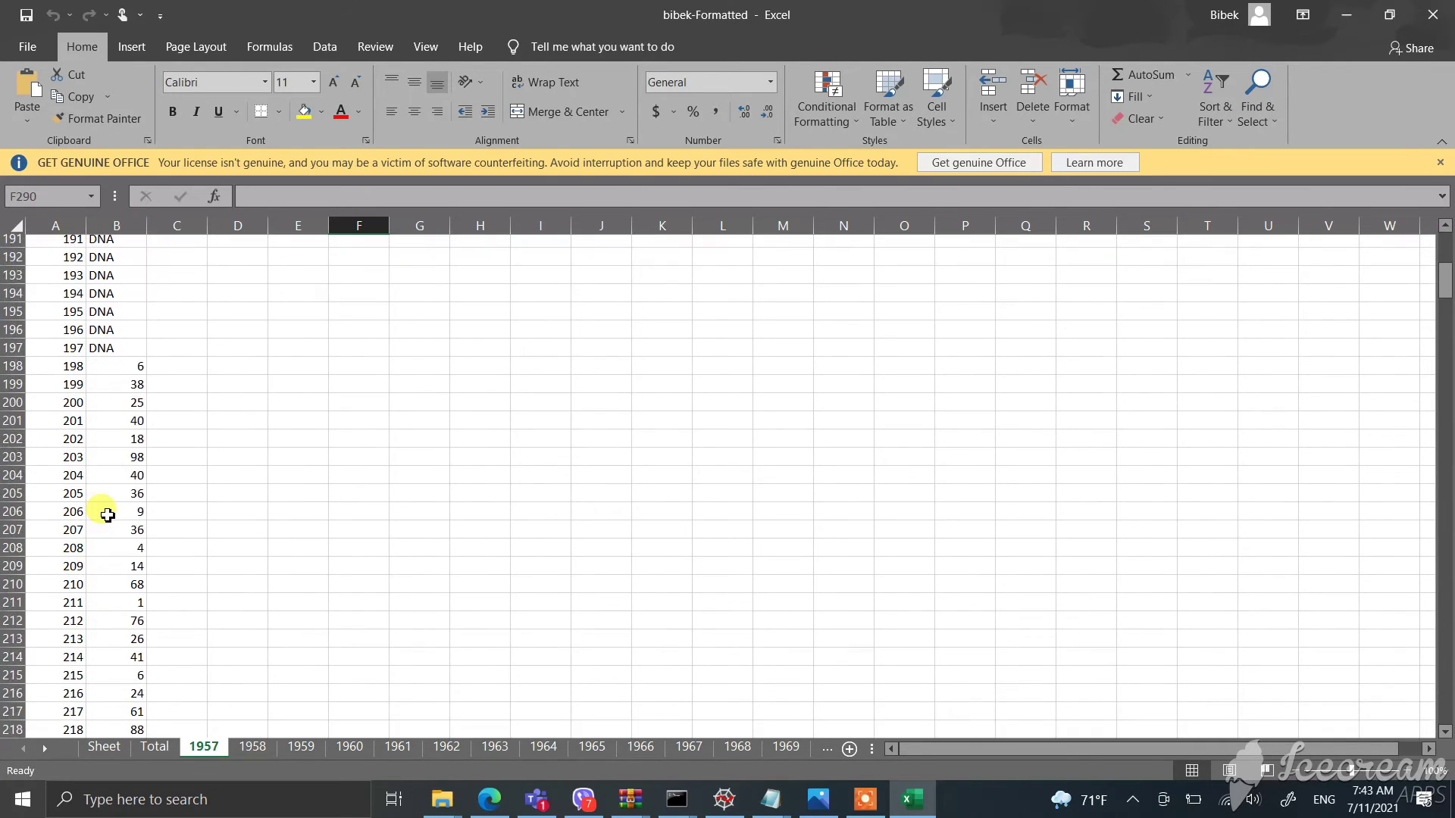
scroll(104, 510, "down", 20)
left_click(150, 748)
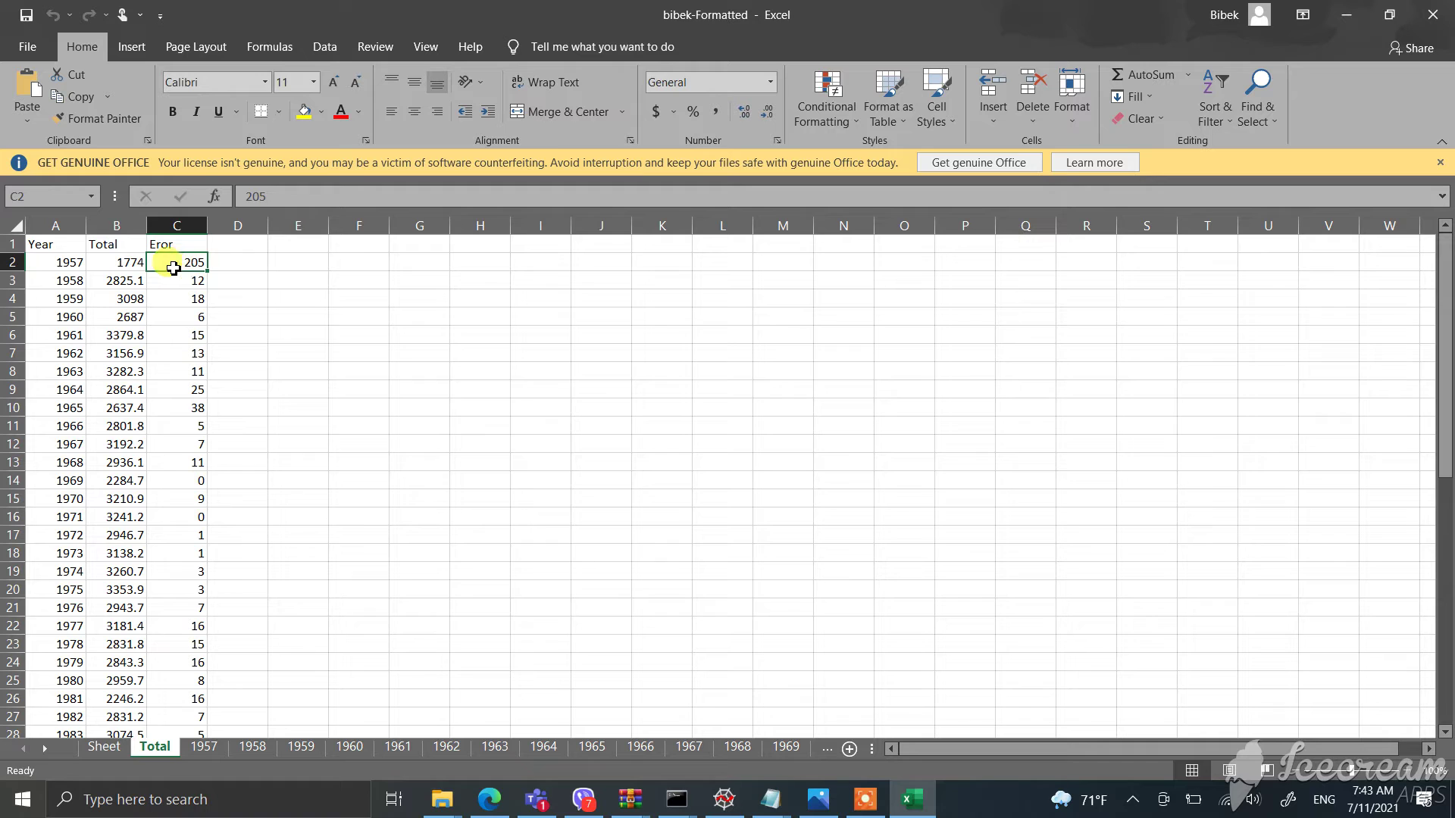
Check the 1957 total, then find the 1999 row on the Total sheet
left_click(135, 265)
scroll(227, 504, "down", 5)
scroll(229, 510, "down", 5)
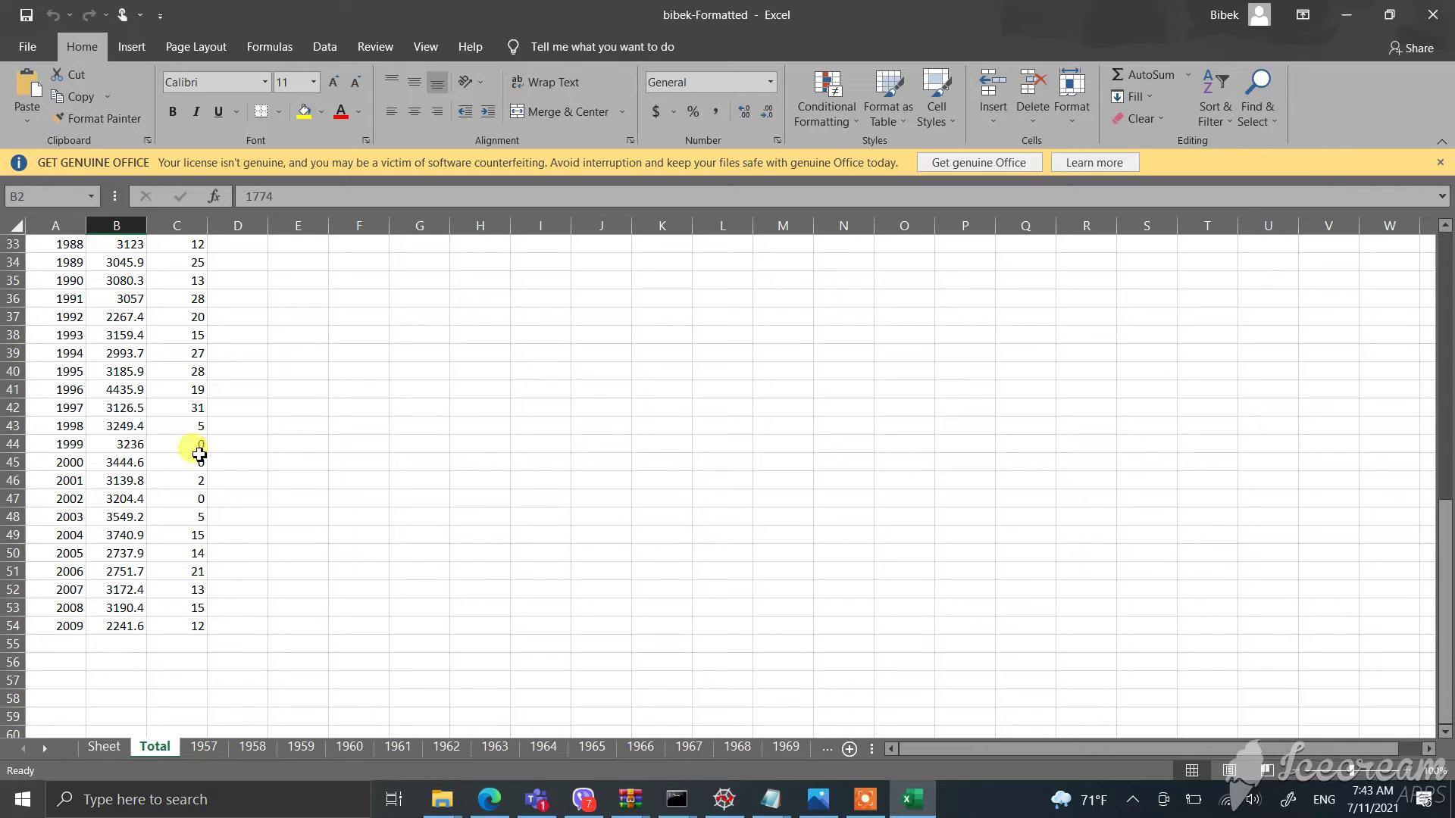
left_click(85, 446)
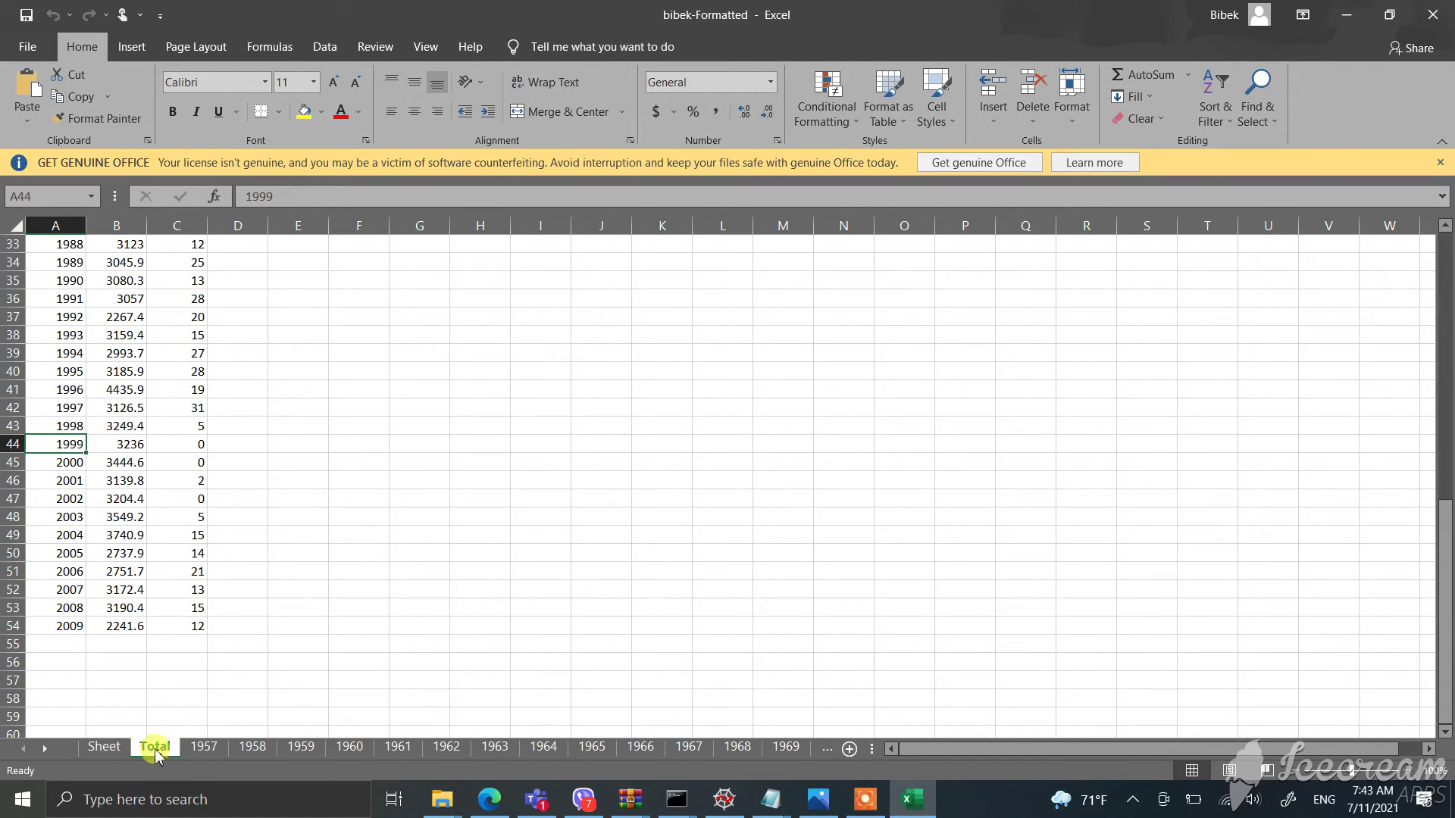
Scroll the sheet tabs toward 2000 and open the 1999 daily-data sheet
left_click(47, 755)
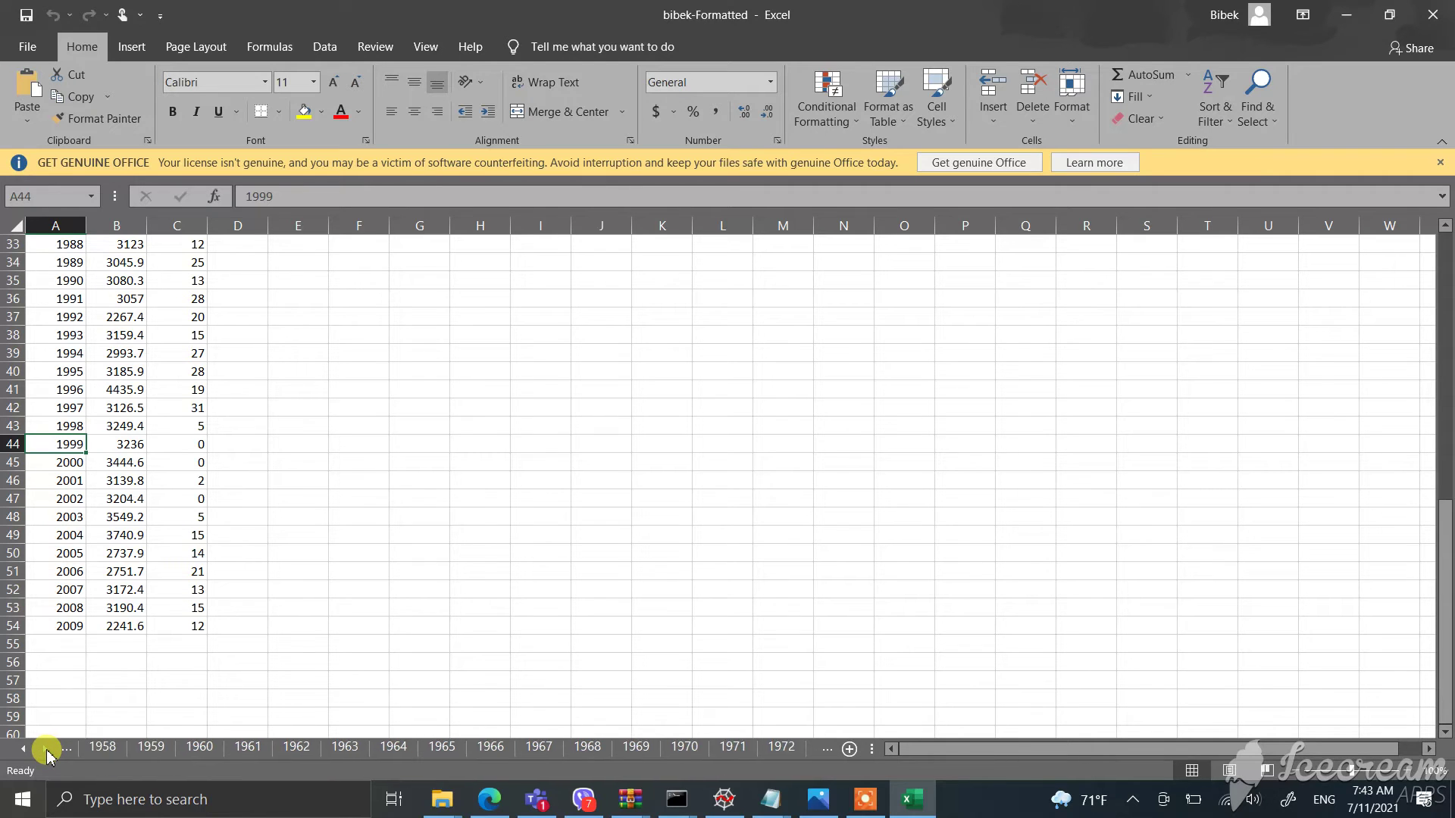
left_click(47, 755)
left_click(47, 755)
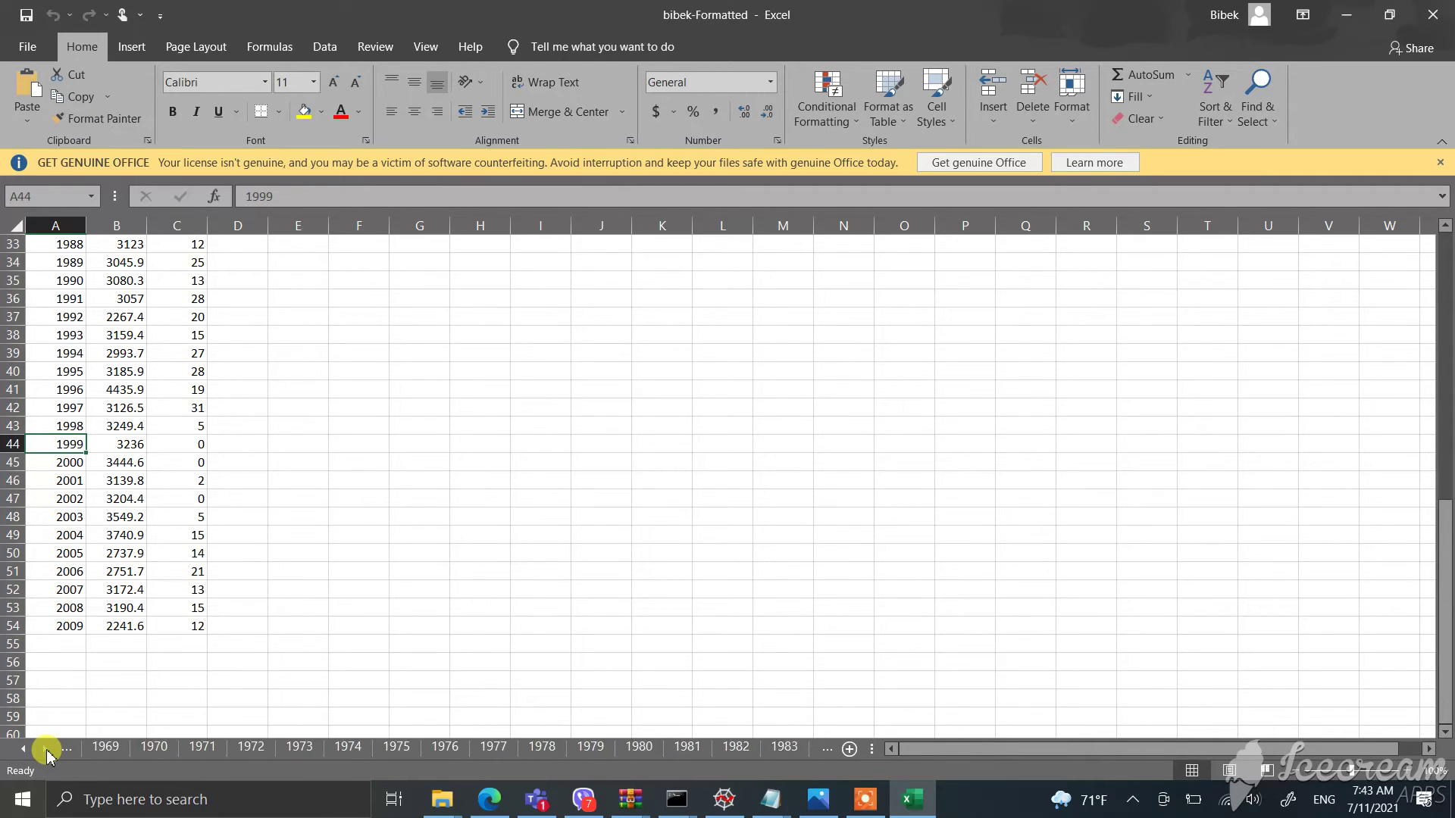
left_click(47, 755)
left_click(47, 756)
left_click(47, 755)
left_click(47, 756)
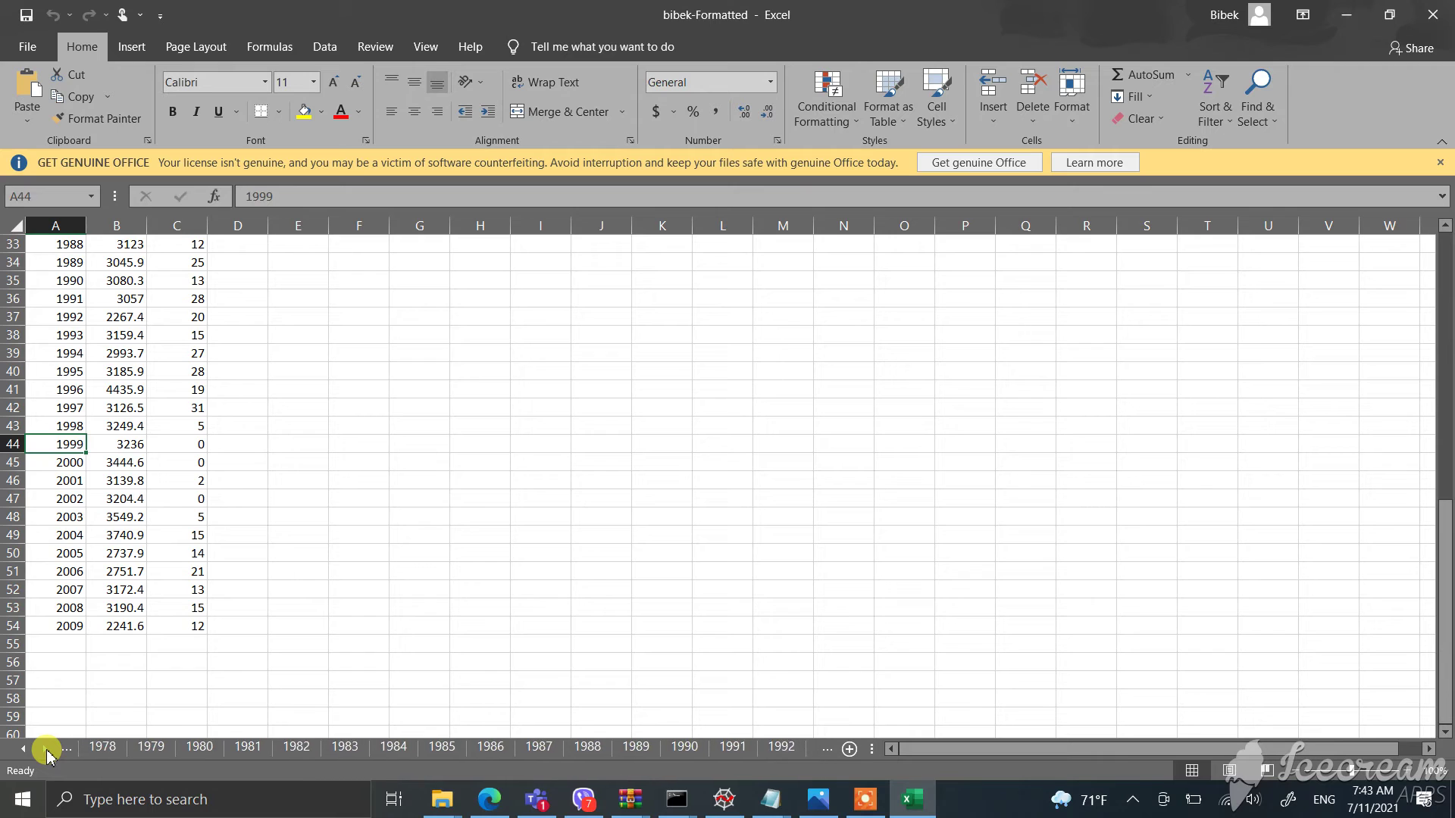
left_click(47, 756)
left_click(47, 755)
left_click(47, 755)
left_click(47, 755)
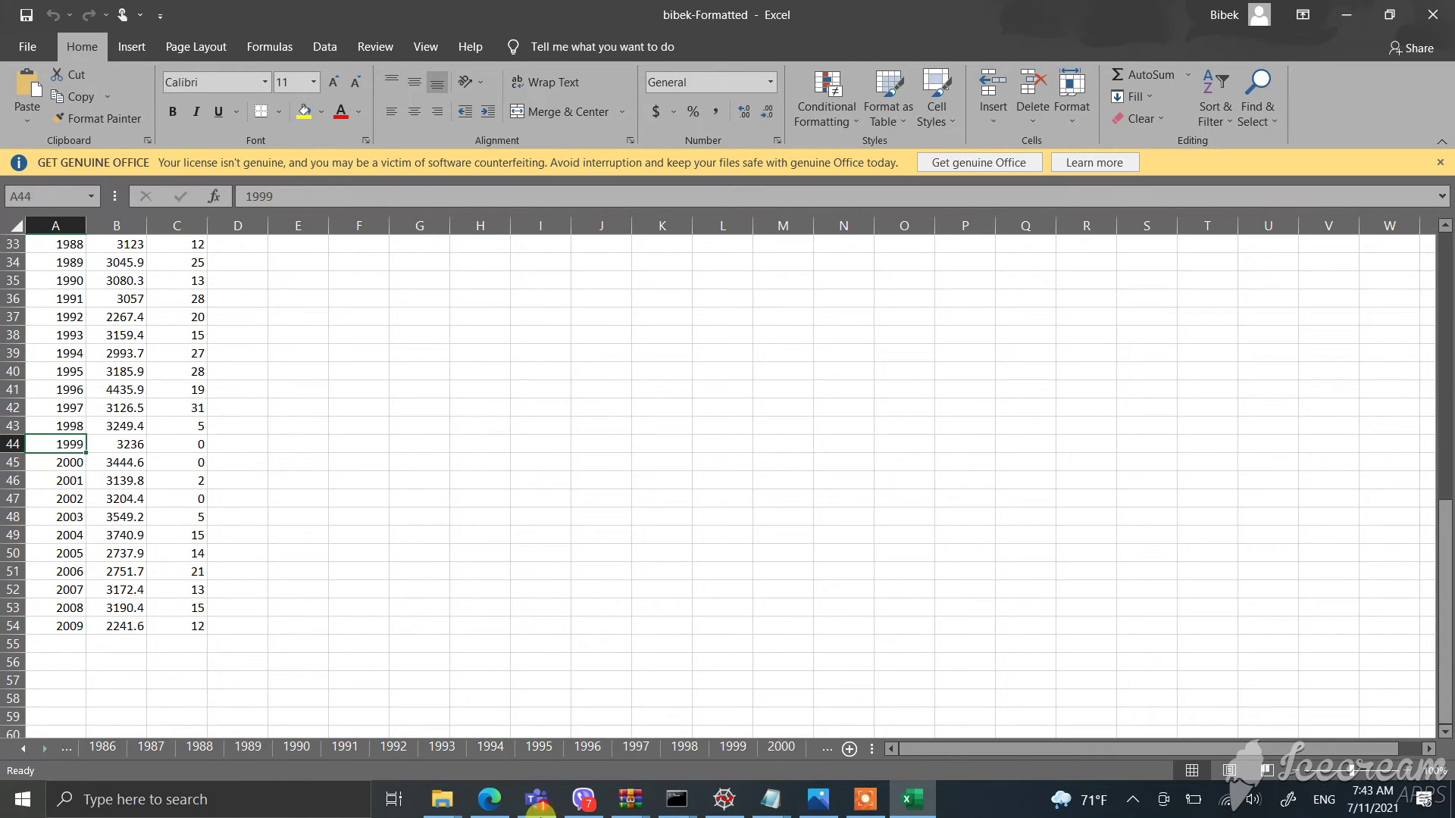
left_click(749, 752)
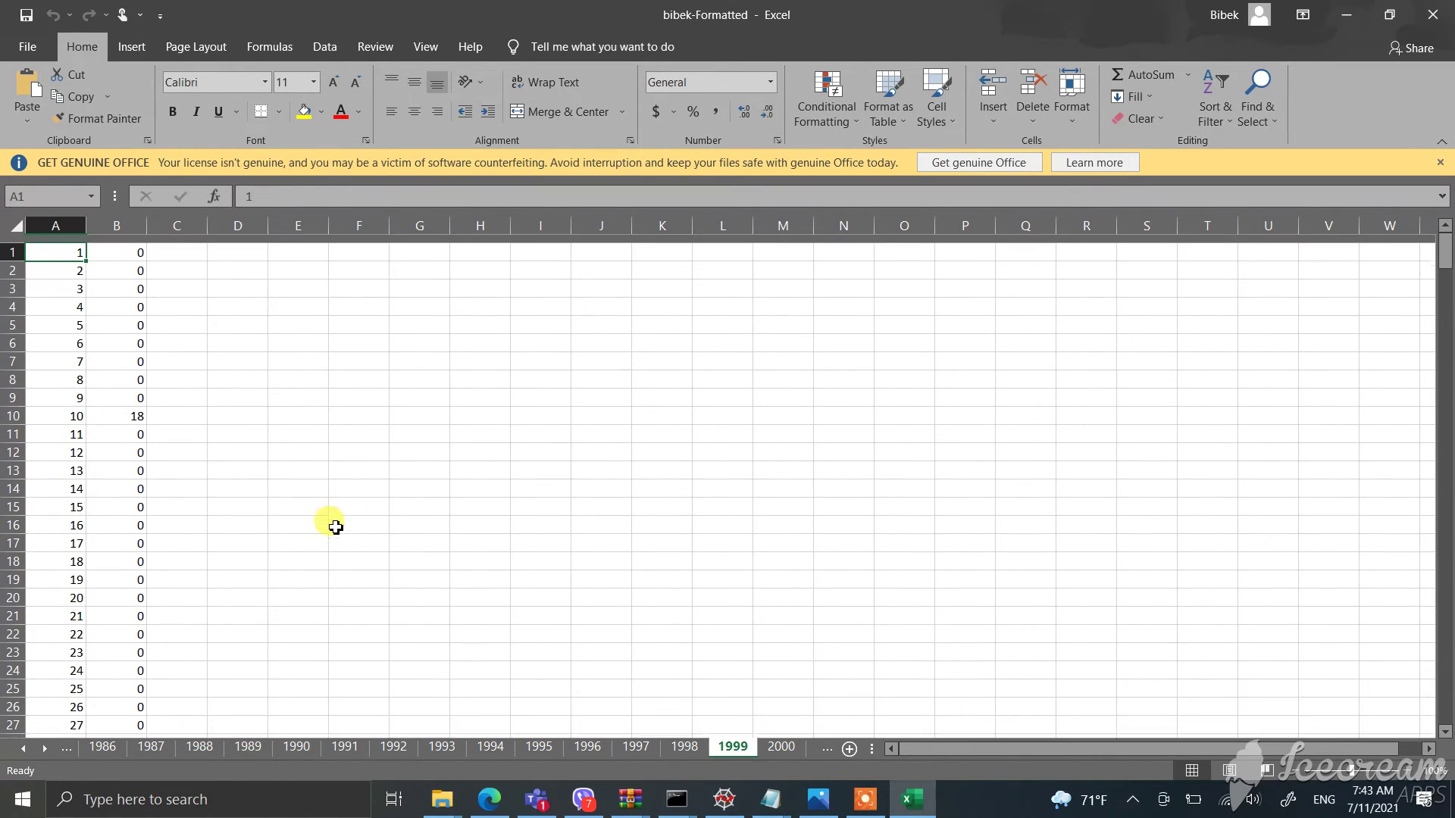
Scroll through the 1999 daily values, checking the day 69 value
scroll(166, 455, "down", 3)
scroll(167, 455, "down", 4)
scroll(167, 455, "down", 5)
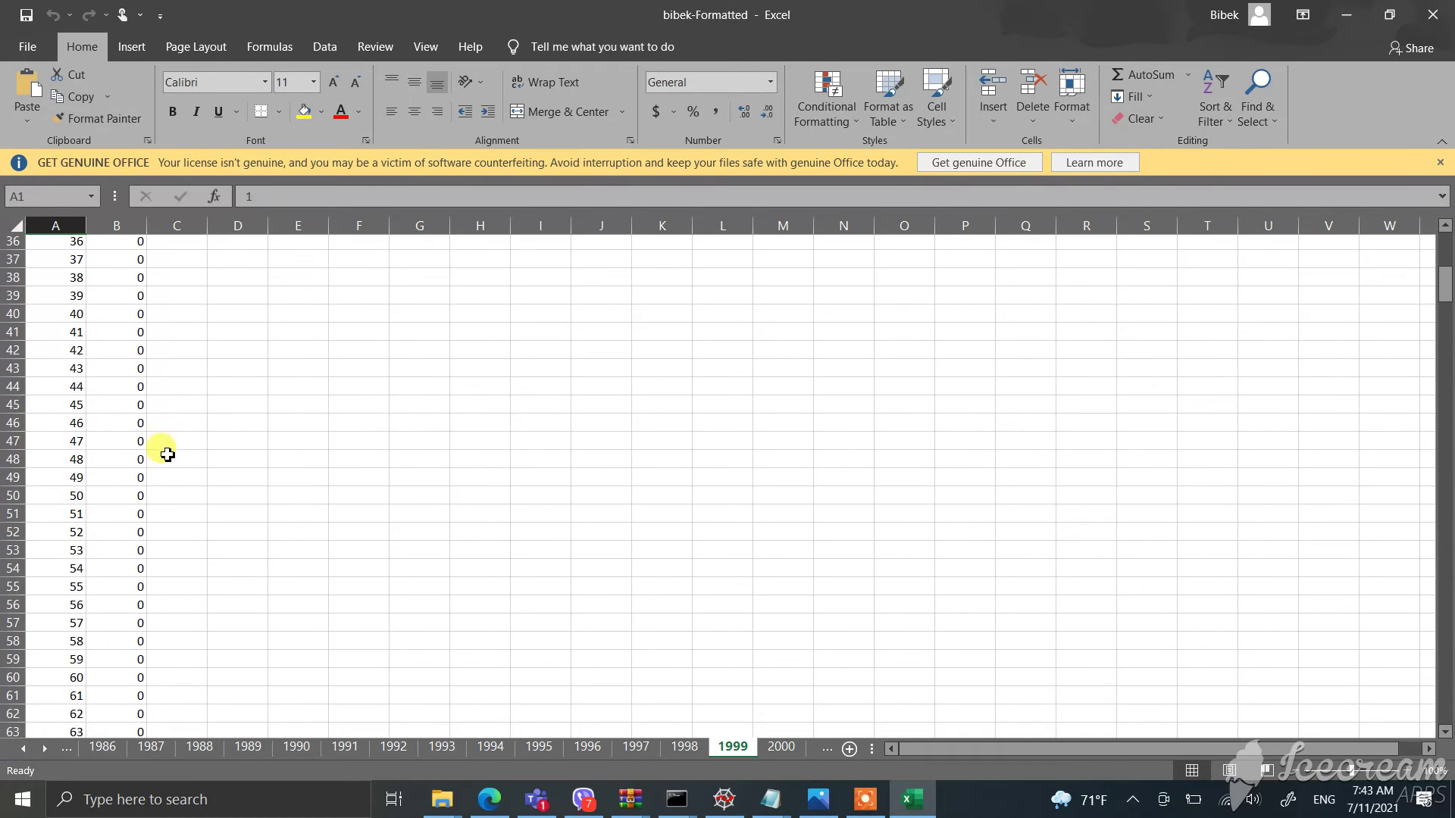
scroll(167, 454, "down", 4)
scroll(130, 555, "down", 2)
left_click(130, 555)
scroll(131, 555, "down", 6)
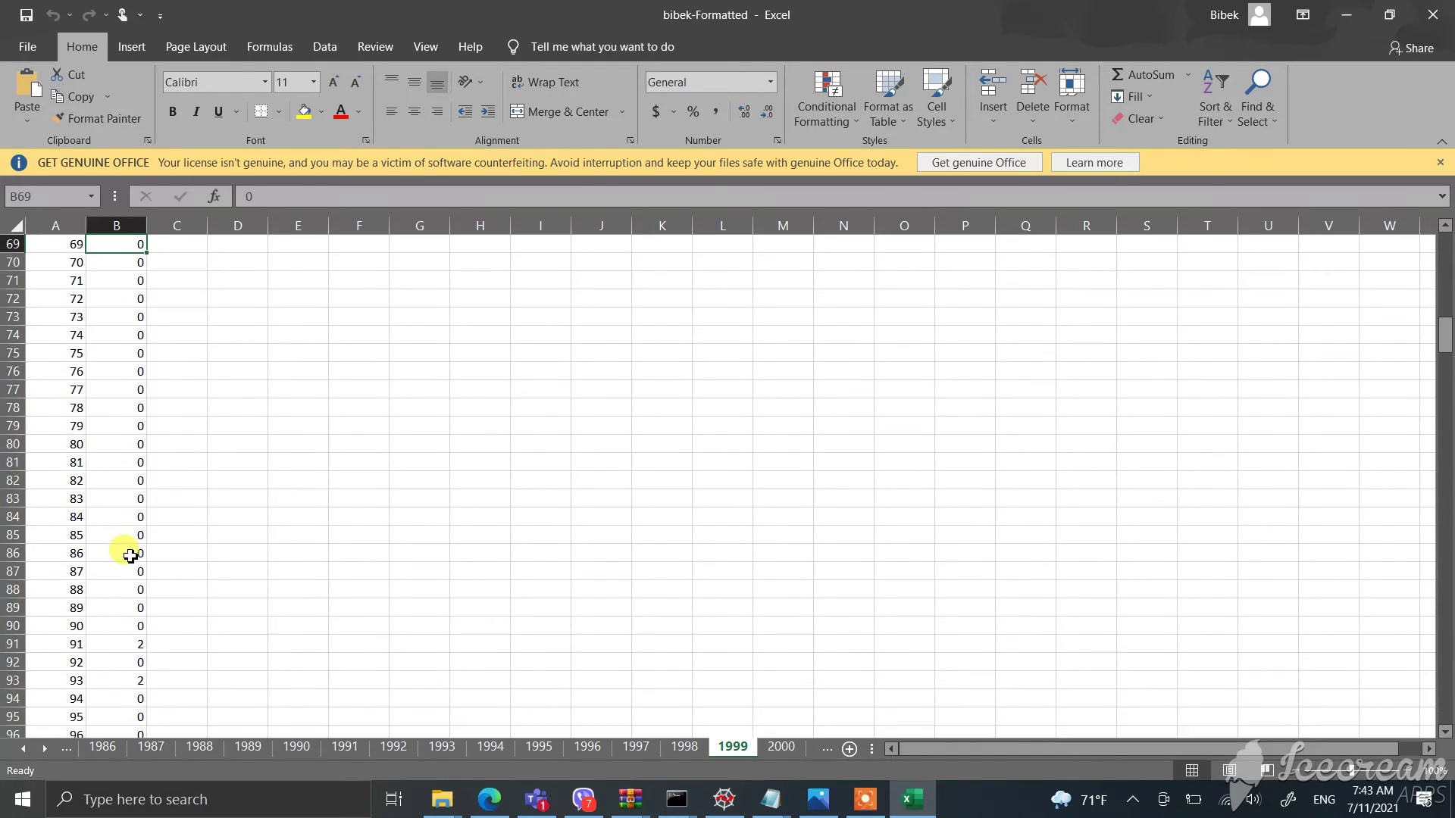
scroll(130, 555, "down", 14)
scroll(131, 555, "down", 1)
scroll(130, 555, "down", 12)
scroll(131, 555, "down", 12)
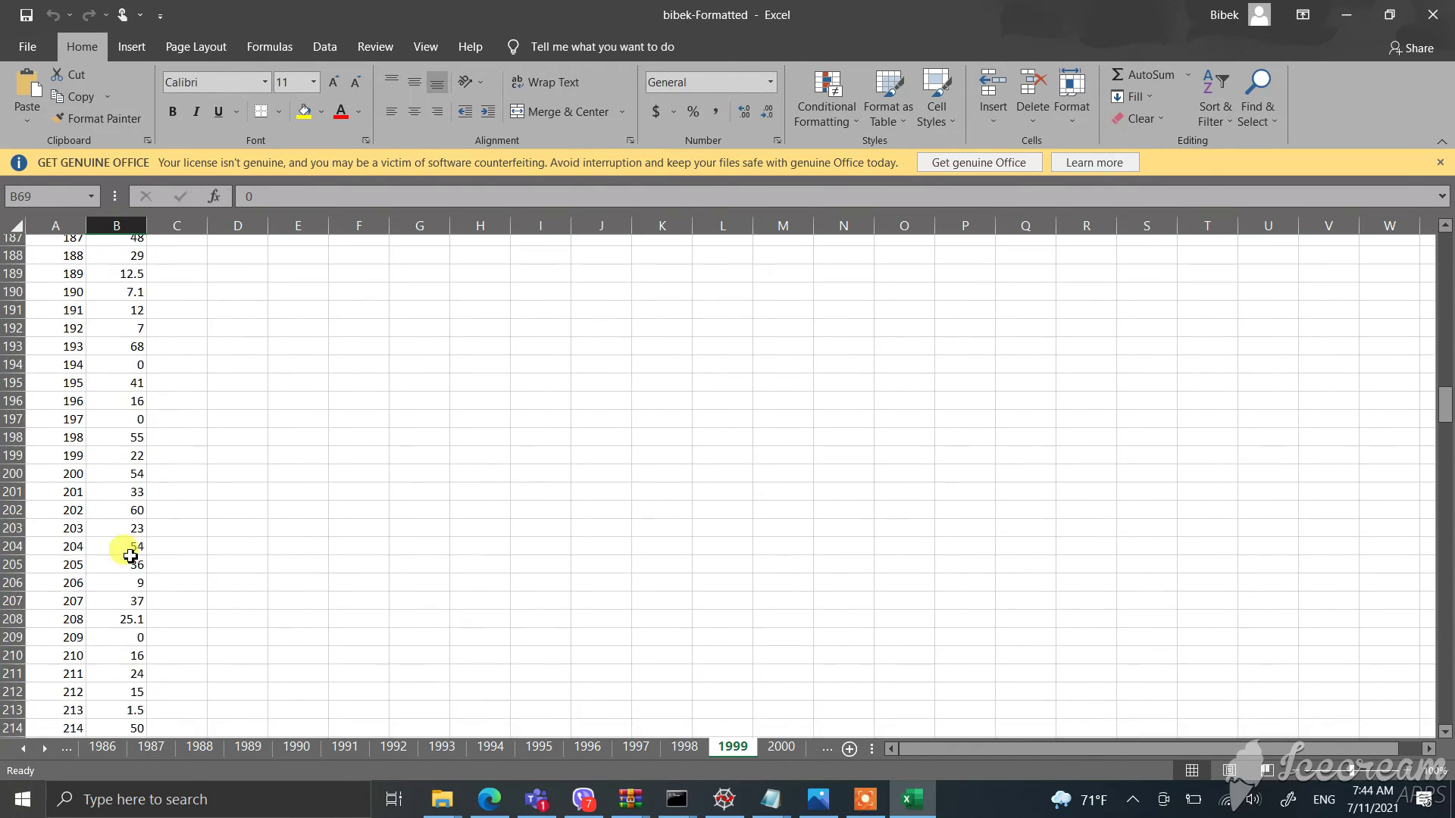
scroll(131, 555, "down", 7)
scroll(130, 555, "down", 4)
scroll(130, 556, "down", 10)
scroll(130, 556, "down", 14)
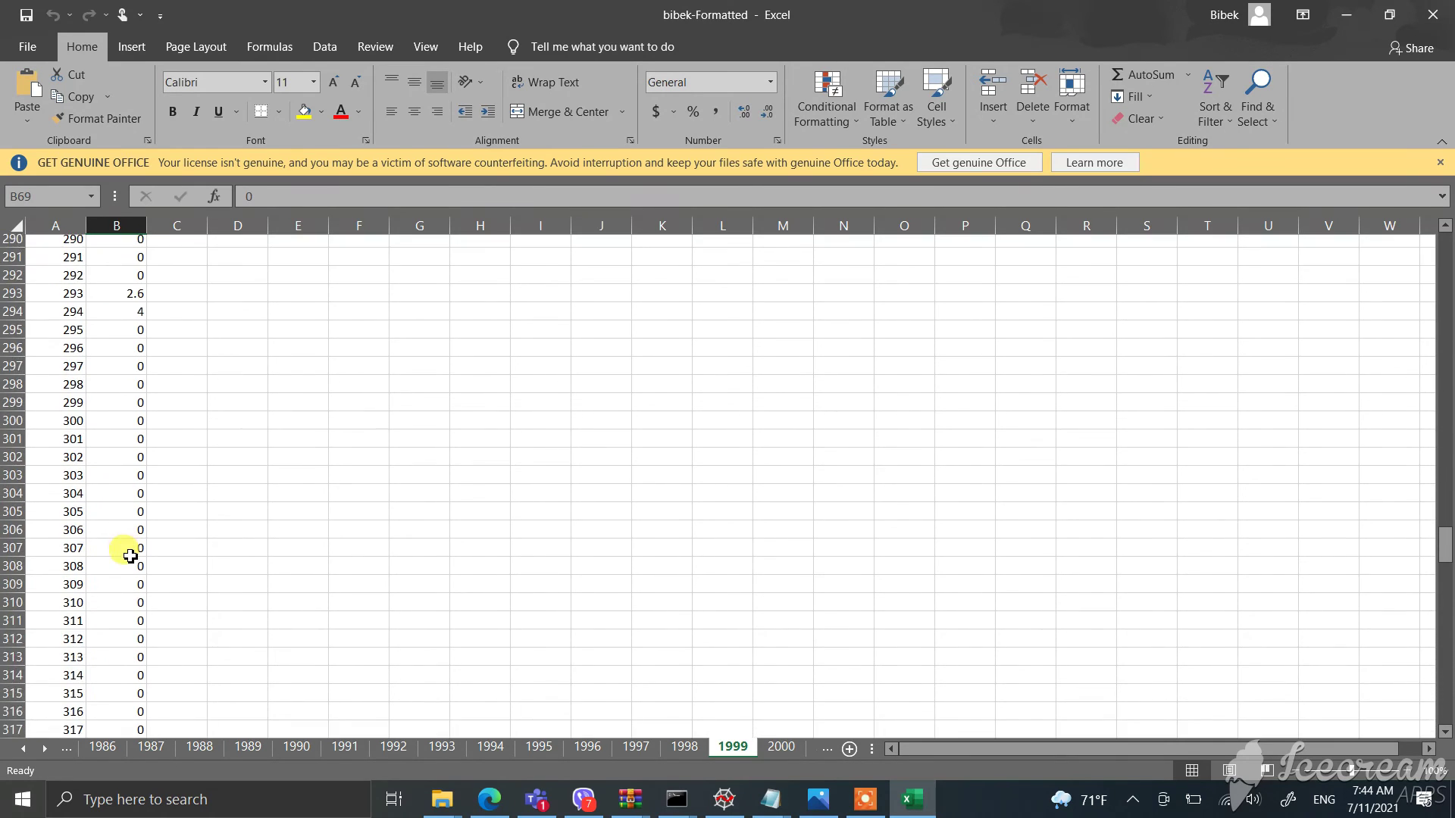
scroll(130, 555, "down", 8)
scroll(131, 555, "down", 15)
scroll(131, 555, "up", 5)
scroll(130, 555, "up", 20)
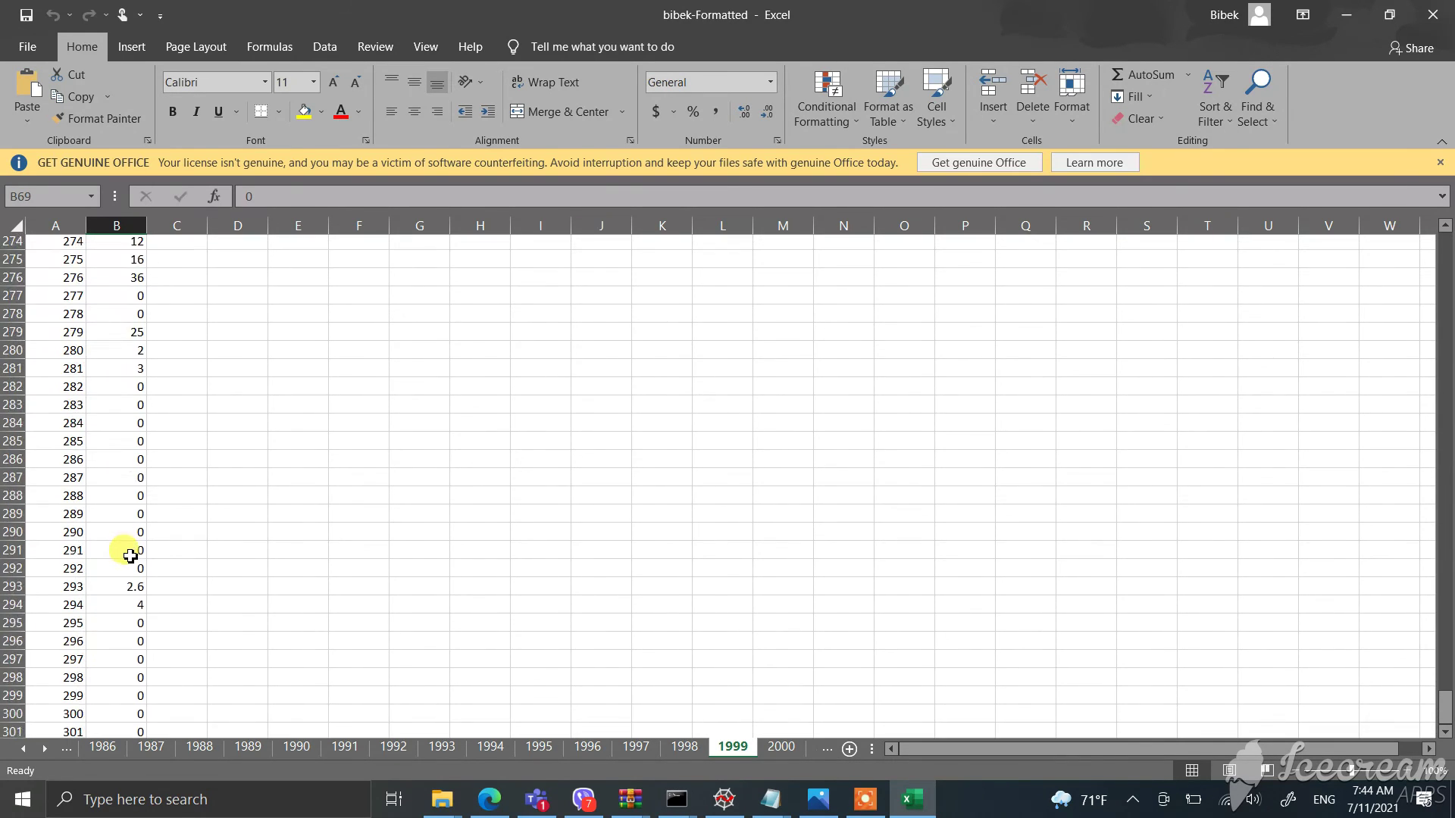
scroll(130, 555, "up", 20)
scroll(131, 555, "up", 20)
scroll(131, 556, "up", 20)
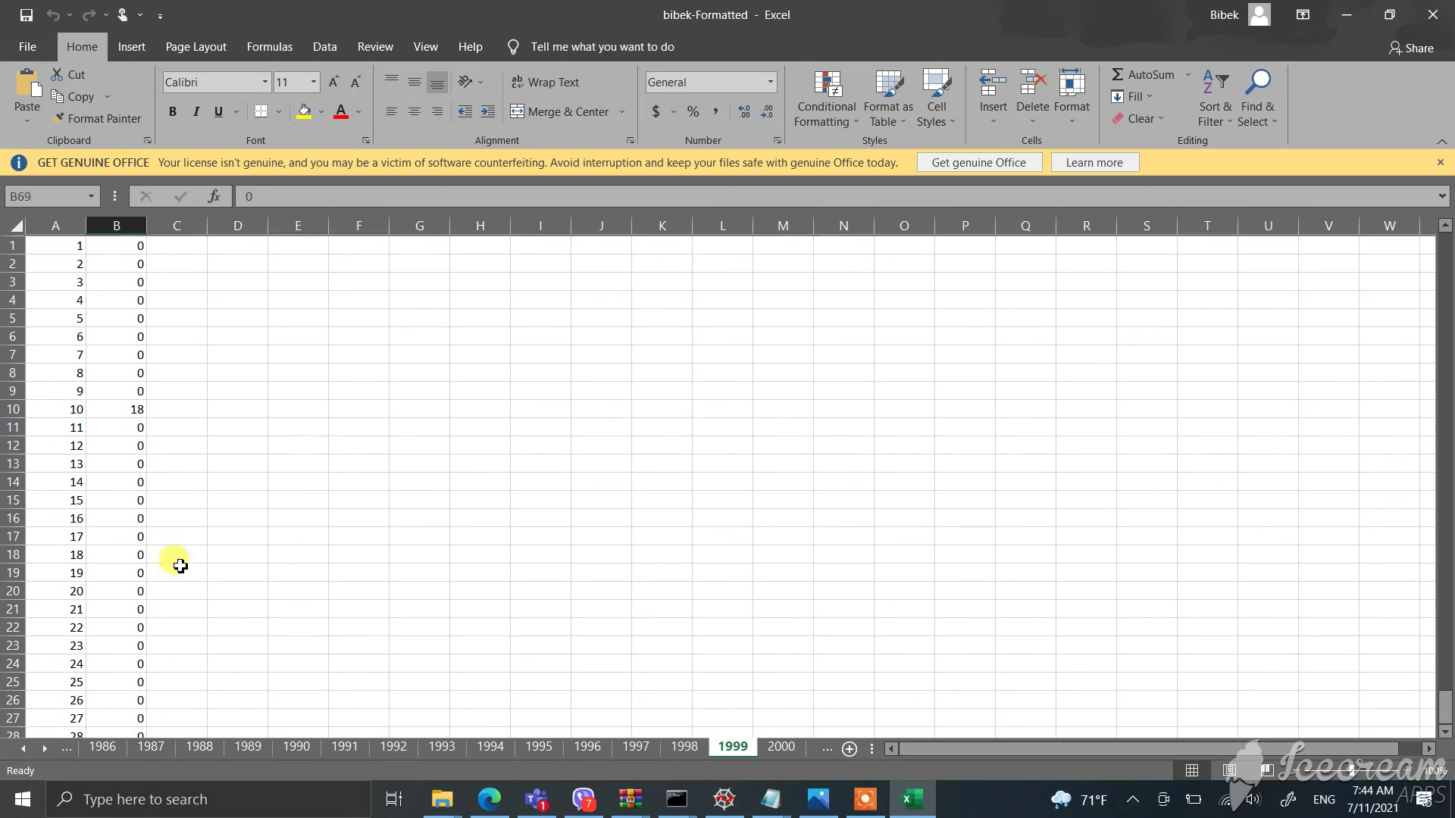
Scroll the sheet tabs back to earlier years and check the open command prompt windows
left_click(28, 749)
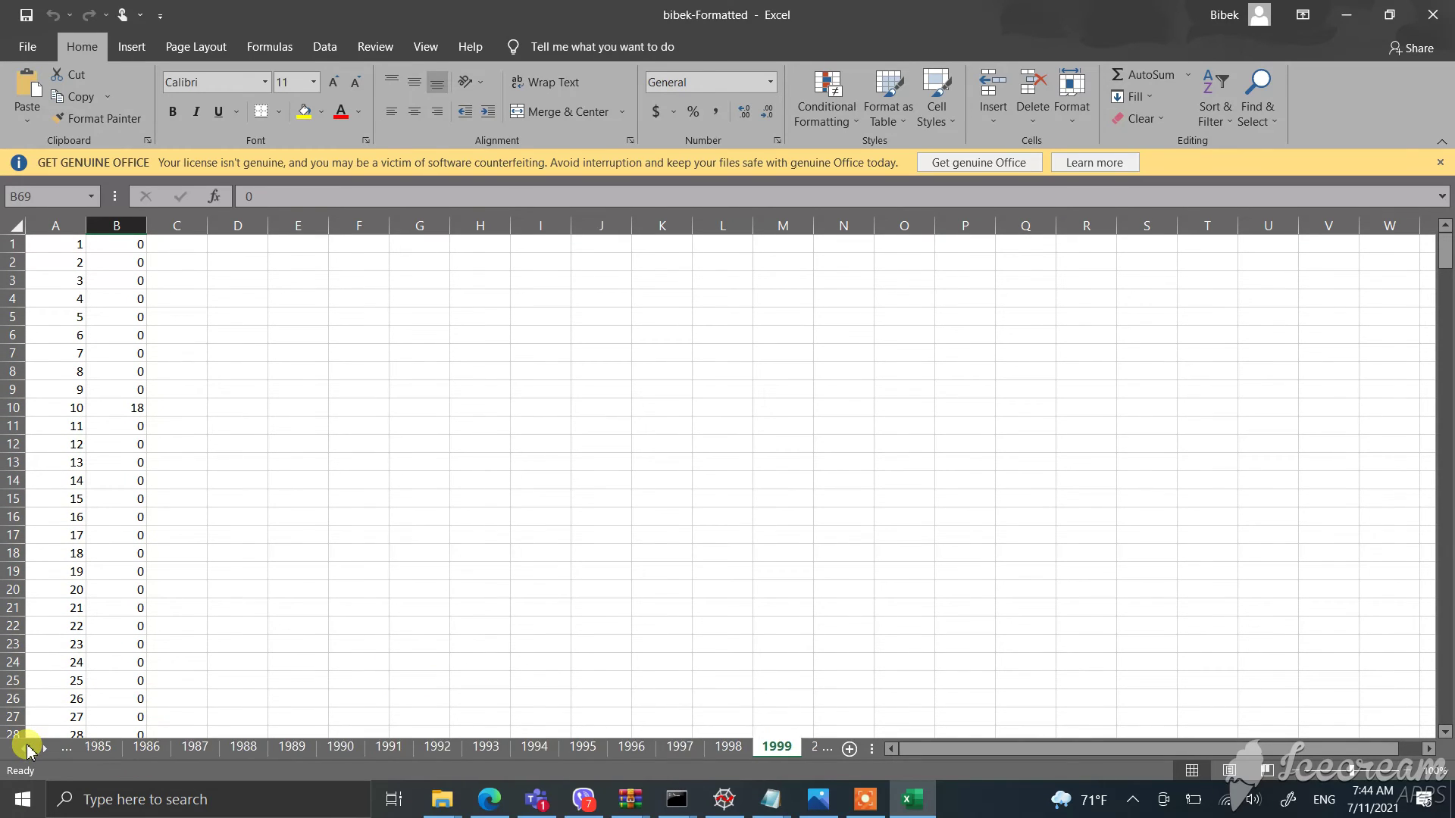
left_click(28, 750)
left_click(28, 750)
left_click(28, 750)
left_click(28, 750)
left_click(28, 750)
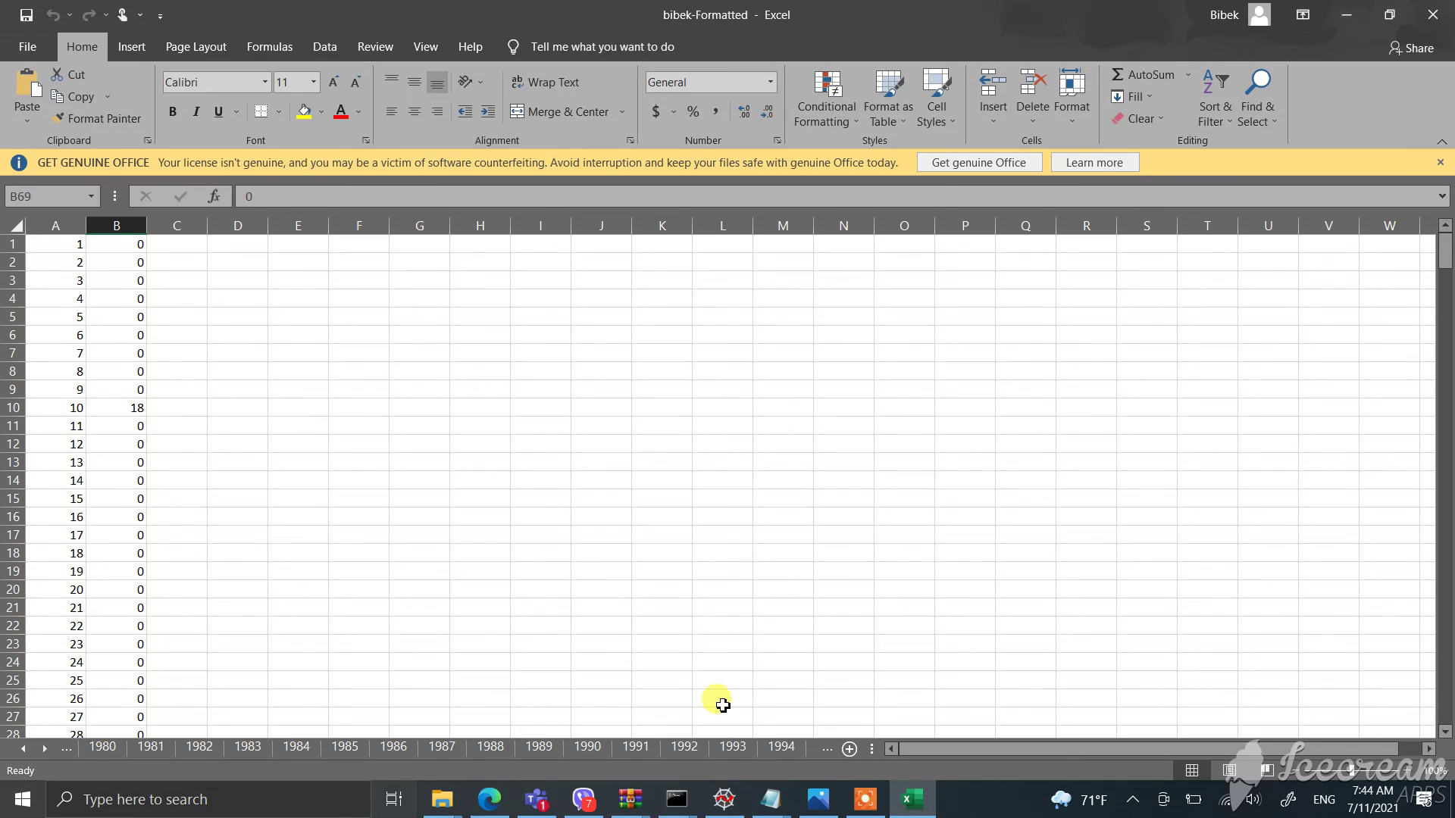
left_click(677, 799)
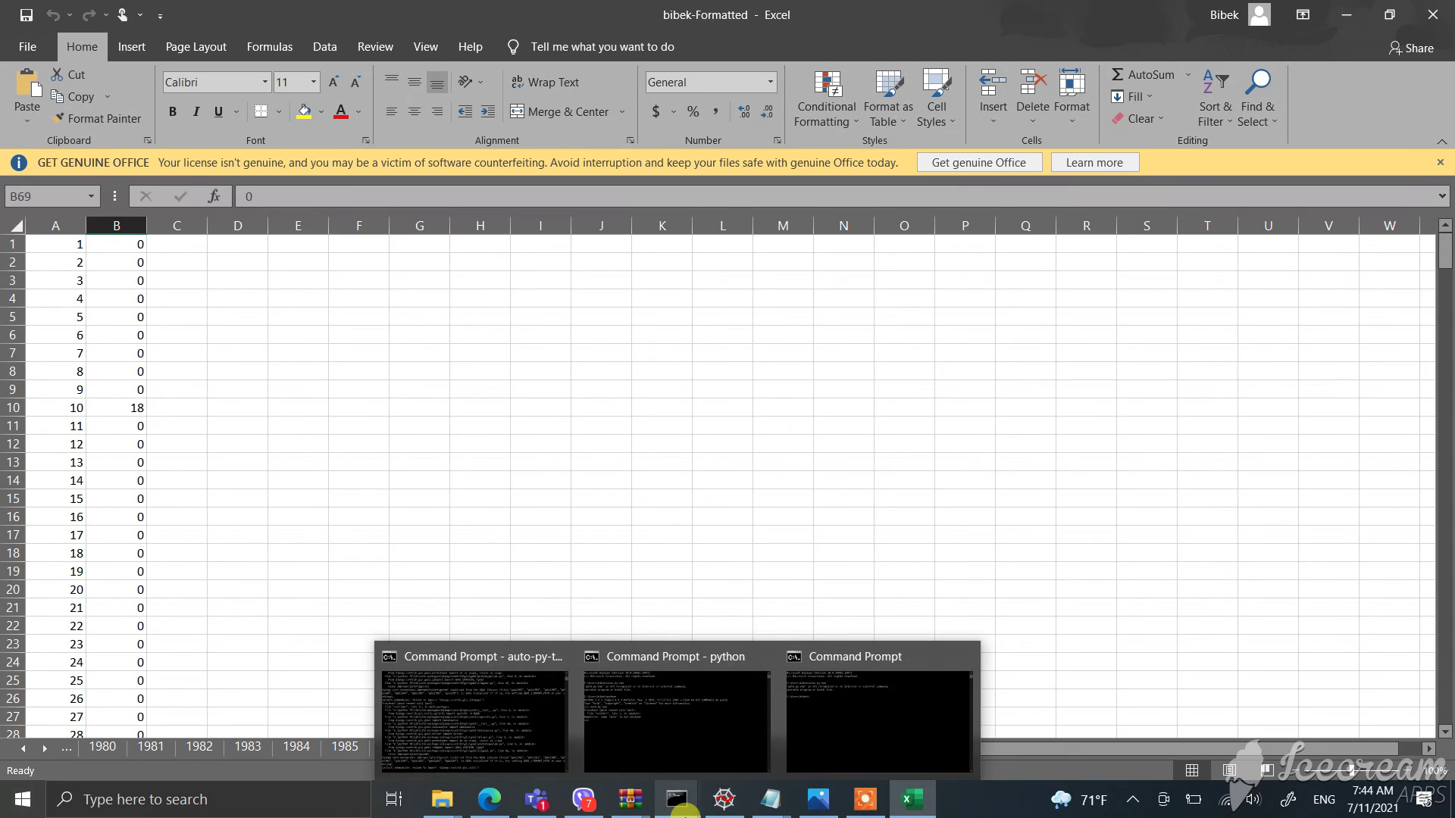
left_click(695, 497)
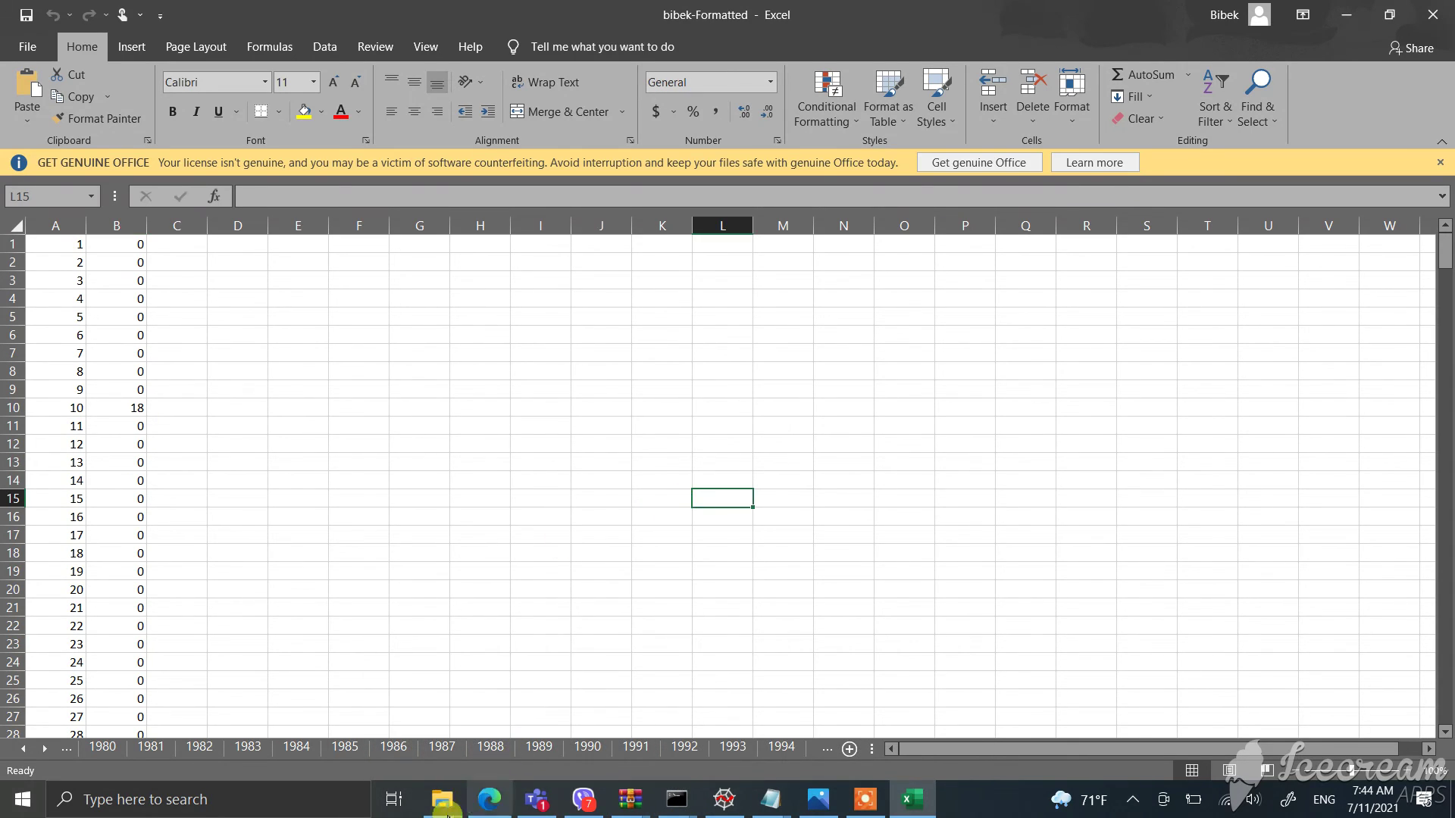
left_click(886, 808)
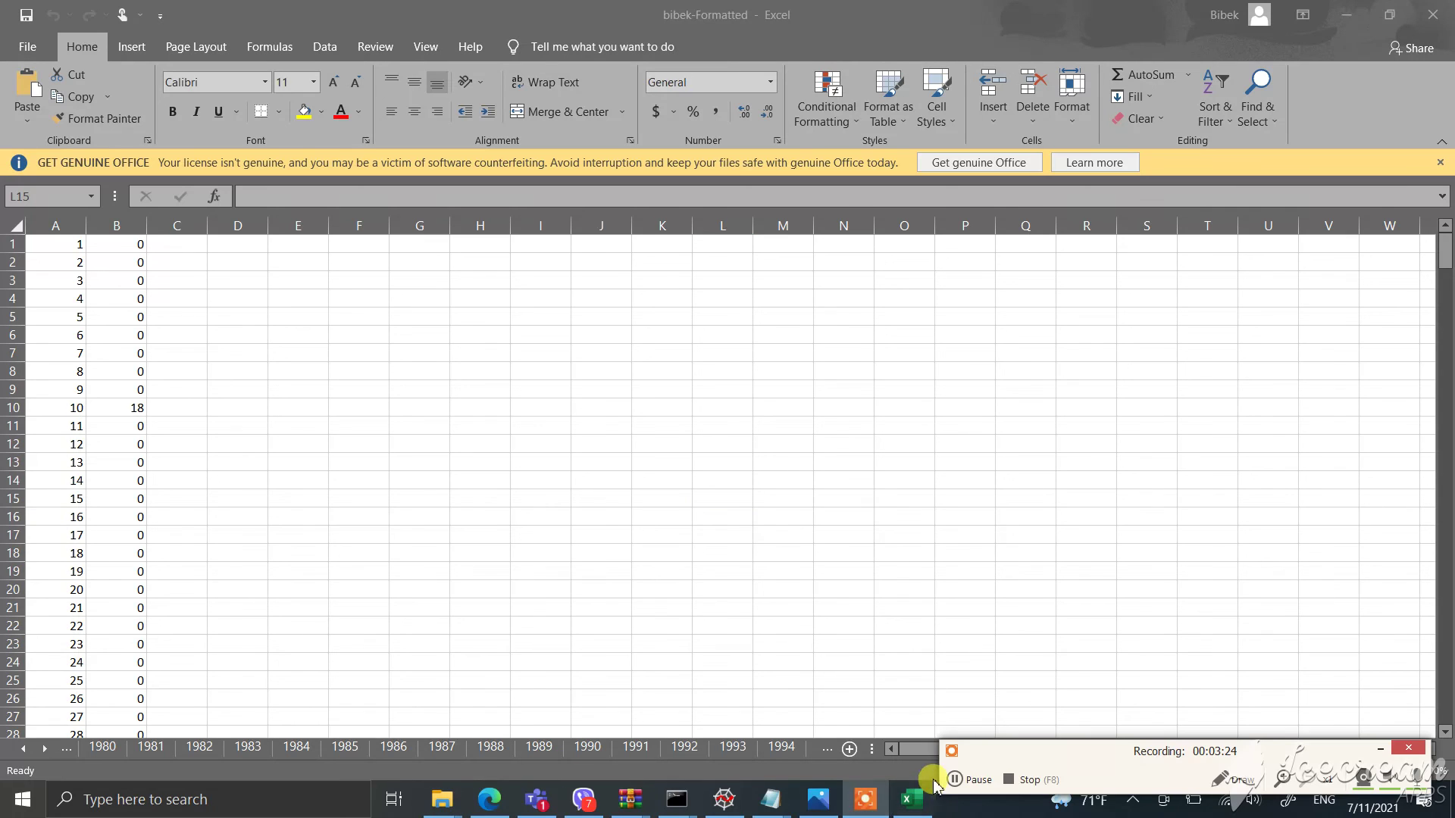